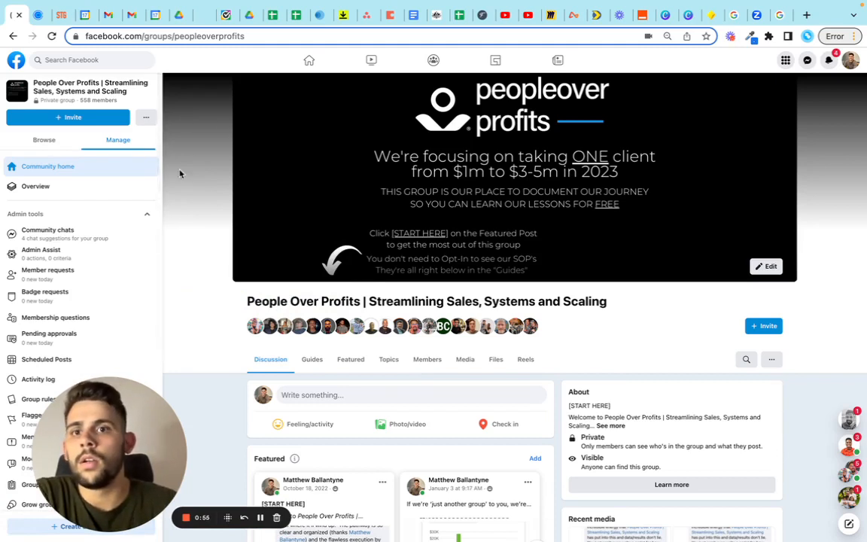
Step: Switch to Zapier, open the OnceHub > GHL Zap and view the details of its Booking Scheduled trigger
{"action": "left_click", "coordinate": [201, 16]}
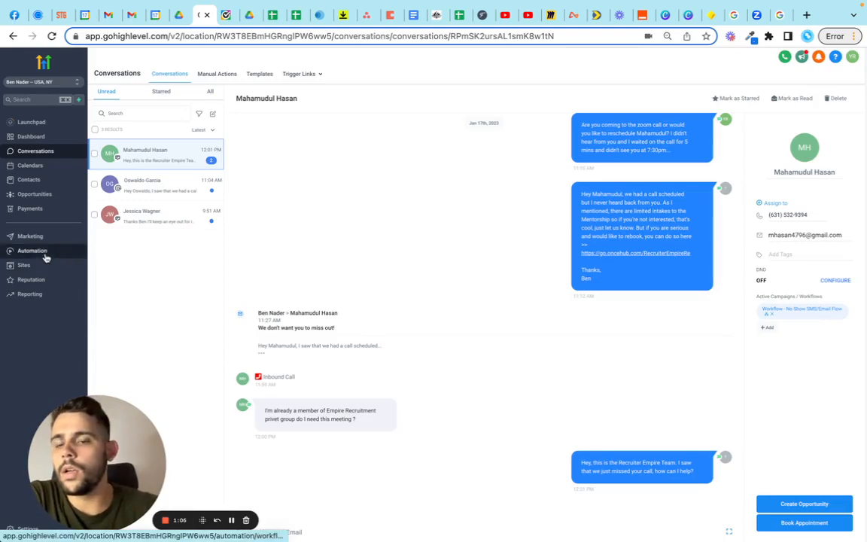
{"action": "left_click", "coordinate": [642, 15]}
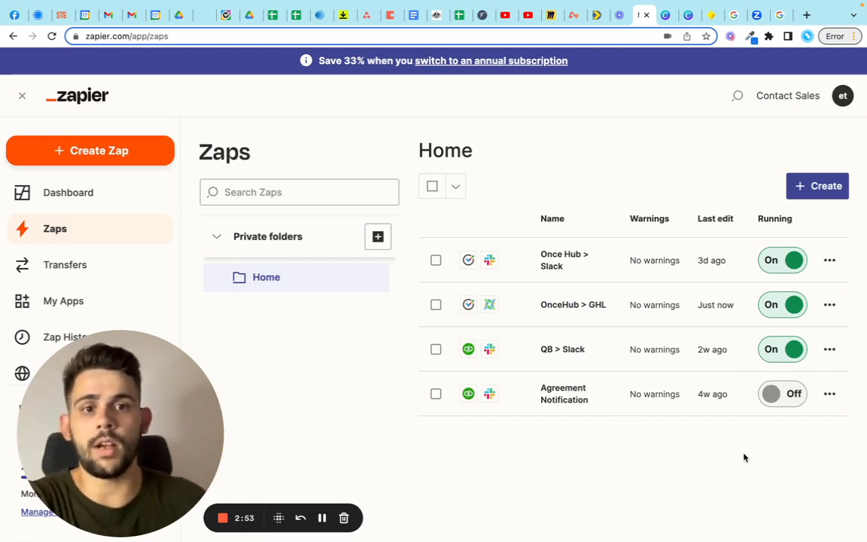
{"action": "left_click", "coordinate": [592, 305]}
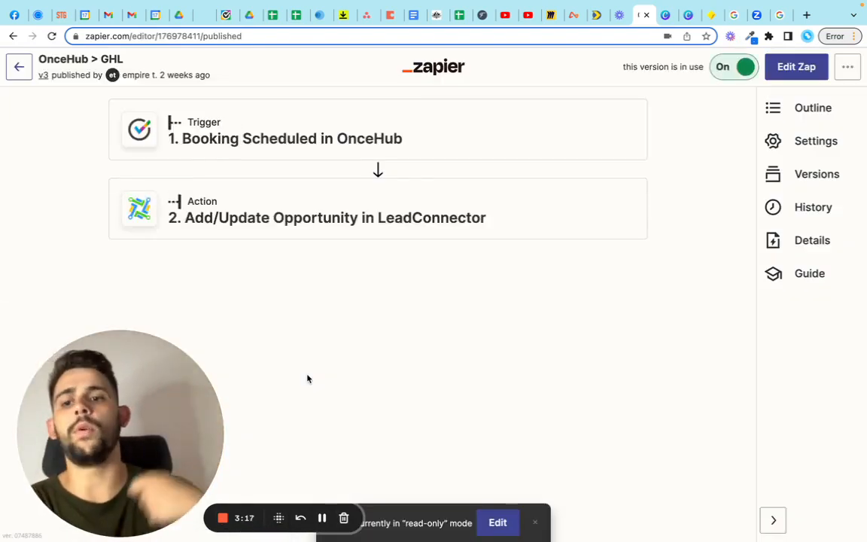
{"action": "left_click", "coordinate": [319, 132]}
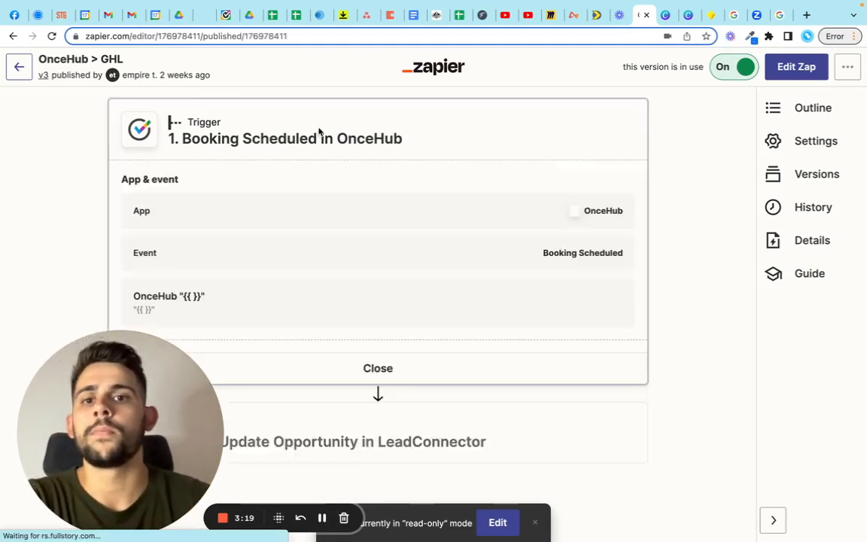
{"action": "left_click_drag", "start_coordinate": [168, 417], "coordinate": [658, 402]}
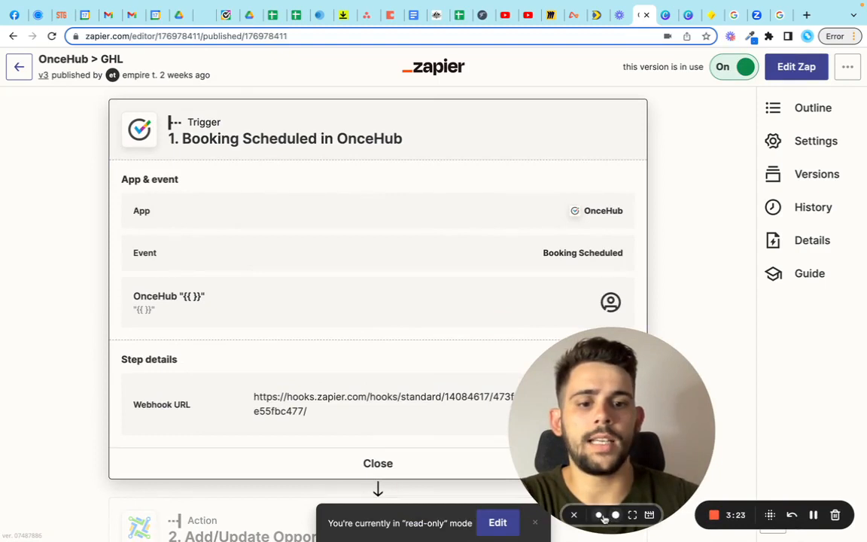
{"action": "left_click", "coordinate": [600, 515]}
{"action": "left_click_drag", "start_coordinate": [620, 464], "coordinate": [772, 117]}
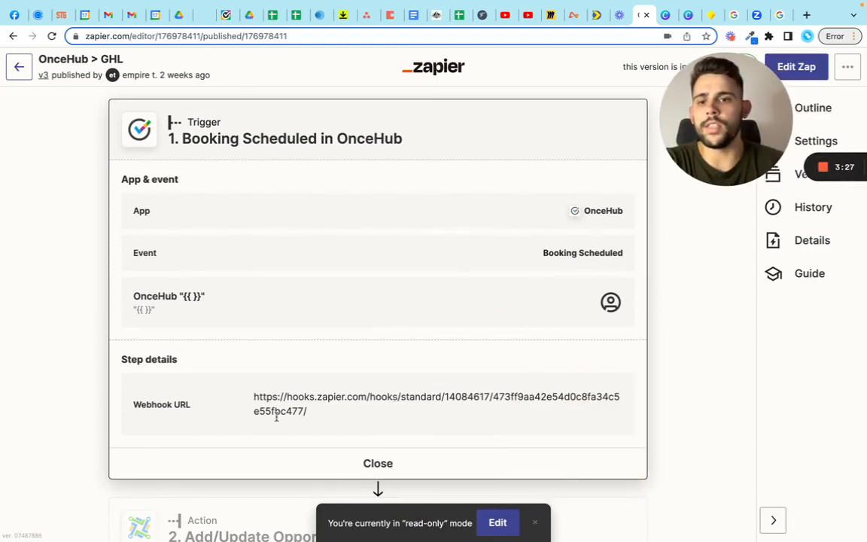
Step: Switch the OnceHub > GHL Zap from read-only mode to editing its unpublished draft
{"action": "scroll", "coordinate": [461, 430], "scroll_direction": "down", "scroll_amount": 1}
{"action": "left_click", "coordinate": [497, 525]}
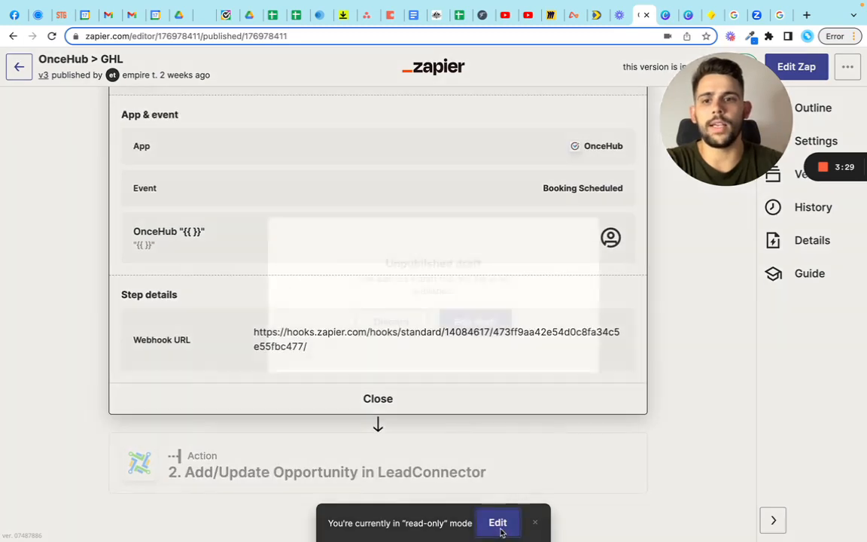
{"action": "left_click", "coordinate": [475, 322]}
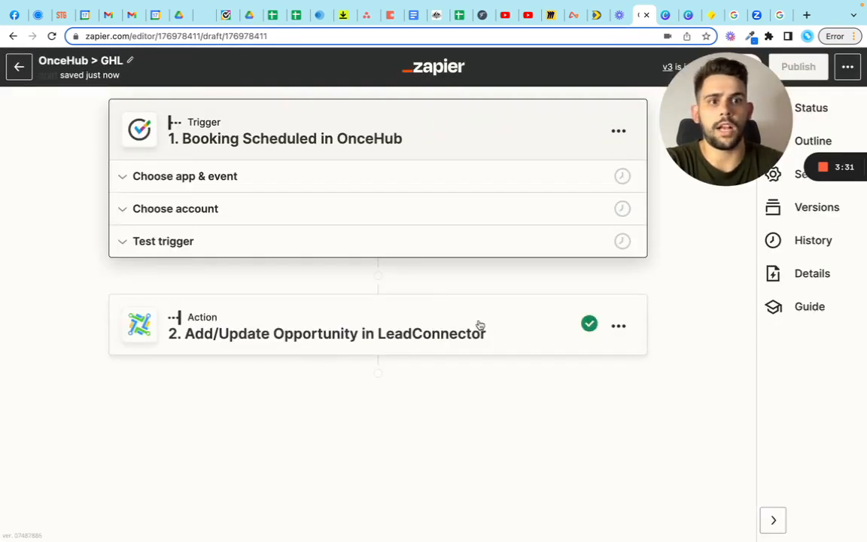
Step: Review the OnceHub trigger's event, connected account and test booking, and continue to the LeadConnector action
{"action": "left_click", "coordinate": [118, 176]}
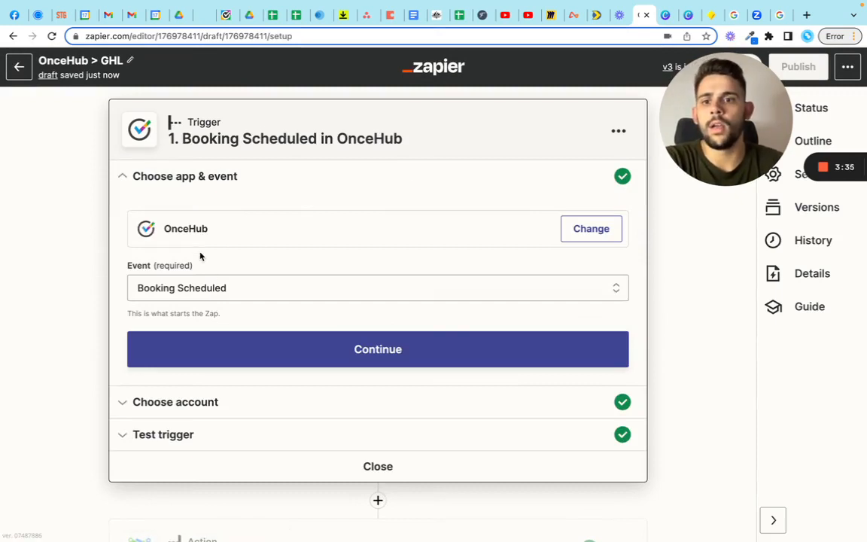
{"action": "left_click", "coordinate": [124, 405]}
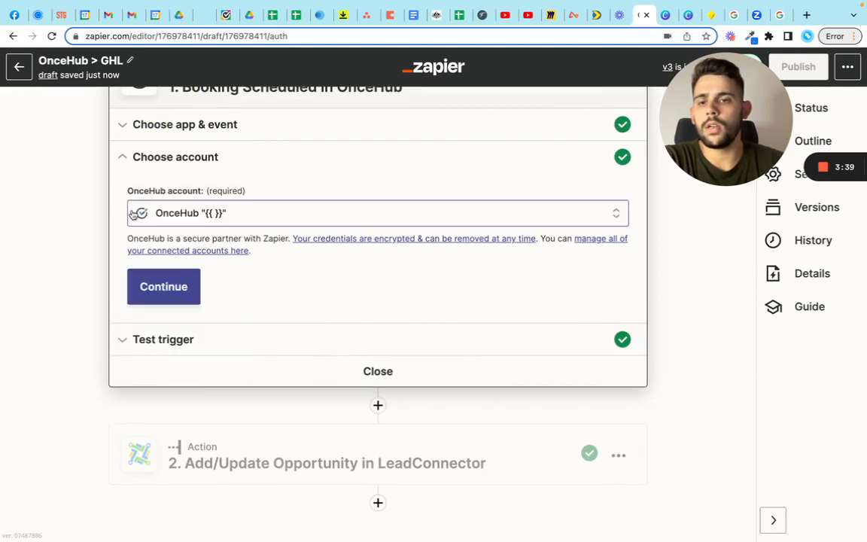
{"action": "left_click", "coordinate": [124, 341]}
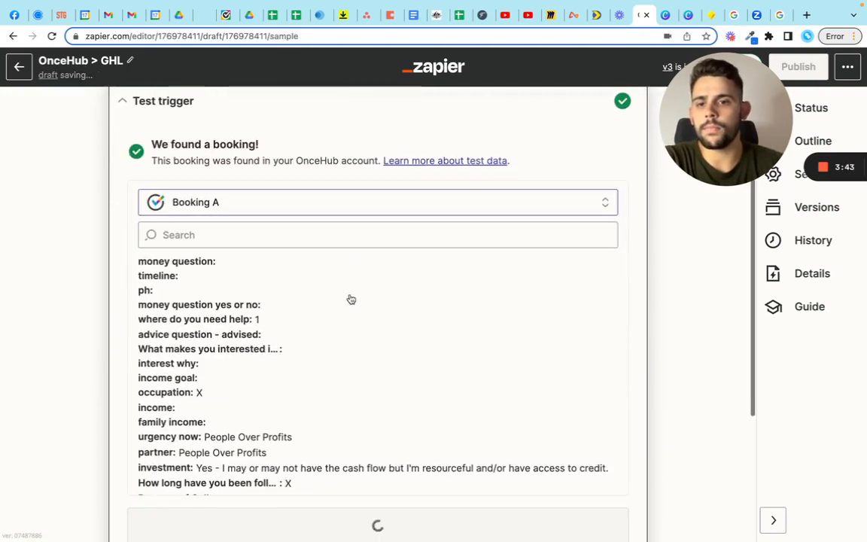
{"action": "scroll", "coordinate": [351, 300], "scroll_direction": "down", "scroll_amount": 20}
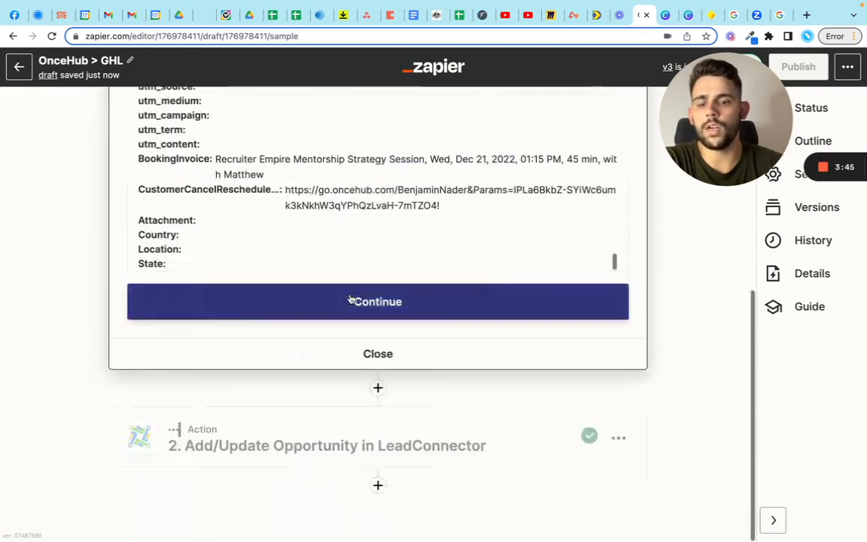
{"action": "left_click", "coordinate": [399, 318]}
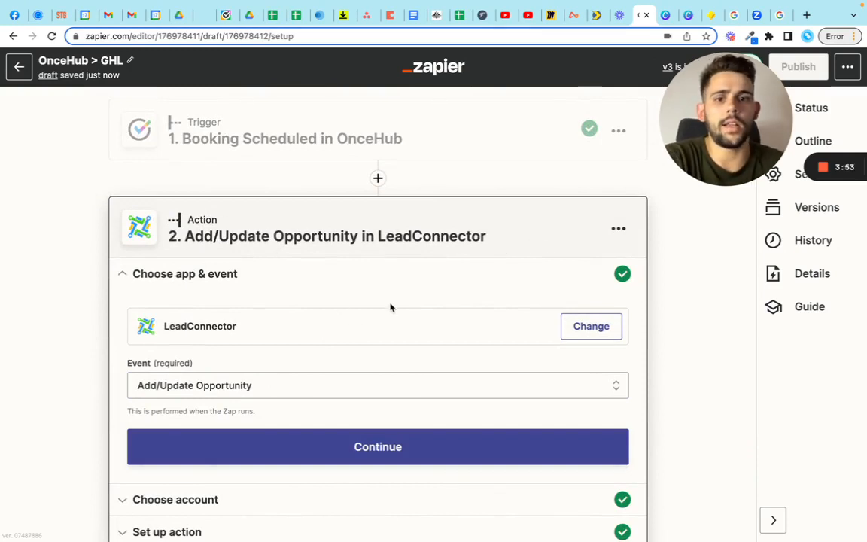
Step: Review the LeadConnector action's event and connected account, and open its action setup
{"action": "scroll", "coordinate": [391, 307], "scroll_direction": "down", "scroll_amount": 3}
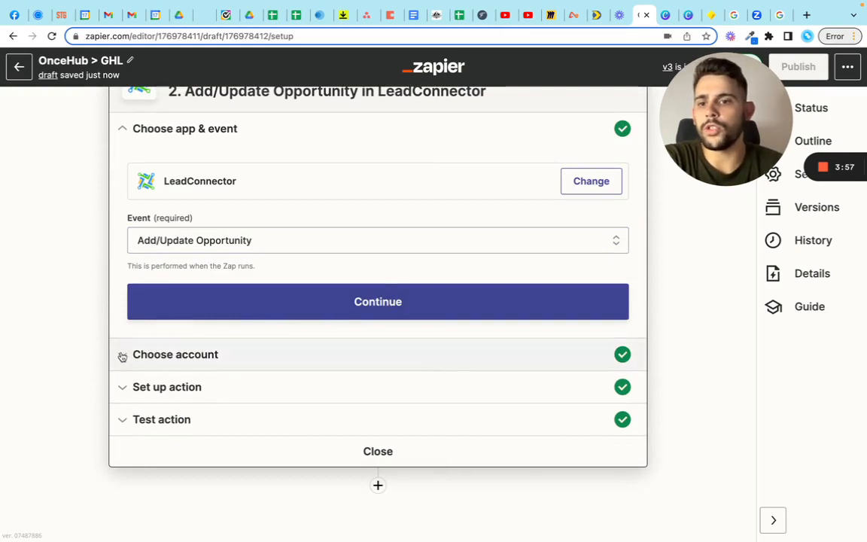
{"action": "left_click", "coordinate": [120, 355]}
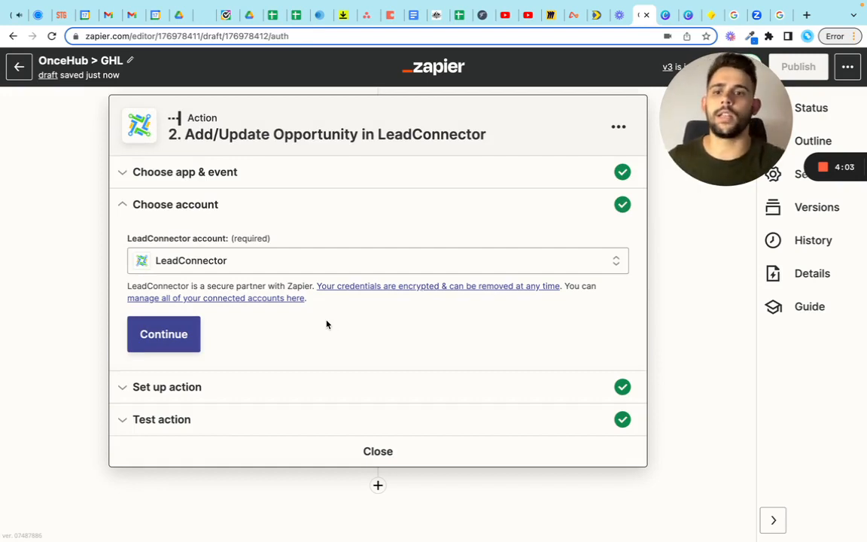
{"action": "left_click", "coordinate": [128, 396]}
Step: Examine the action's field mapping, including the customer name, phone, email, tags, pipeline and stage
{"action": "left_click", "coordinate": [435, 302]}
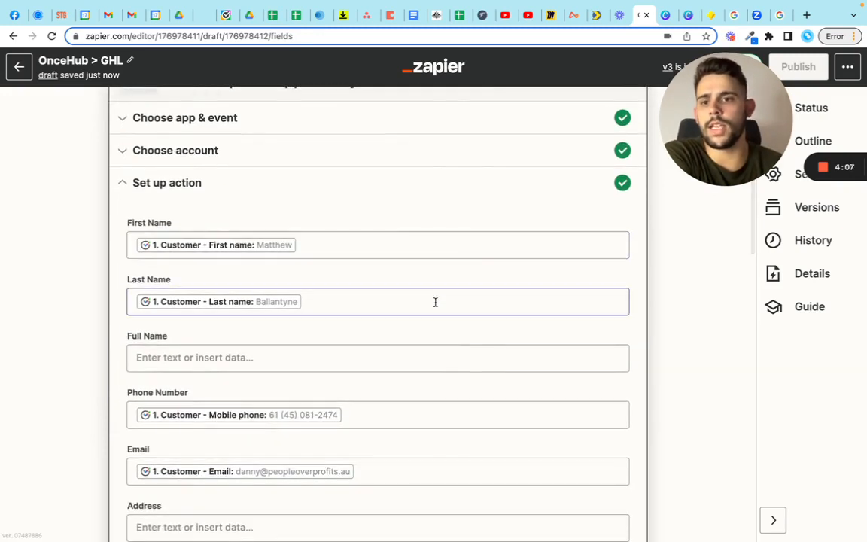
{"action": "left_click", "coordinate": [136, 249]}
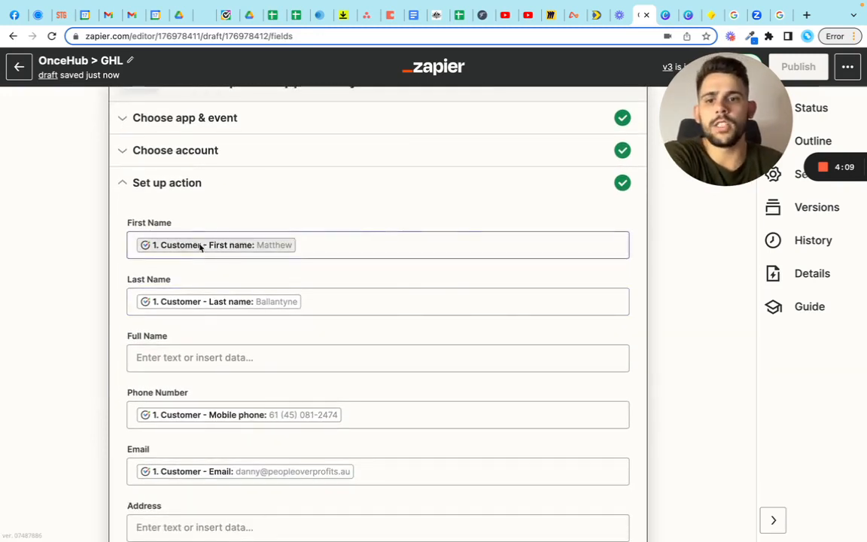
{"action": "scroll", "coordinate": [310, 331], "scroll_direction": "down", "scroll_amount": 2}
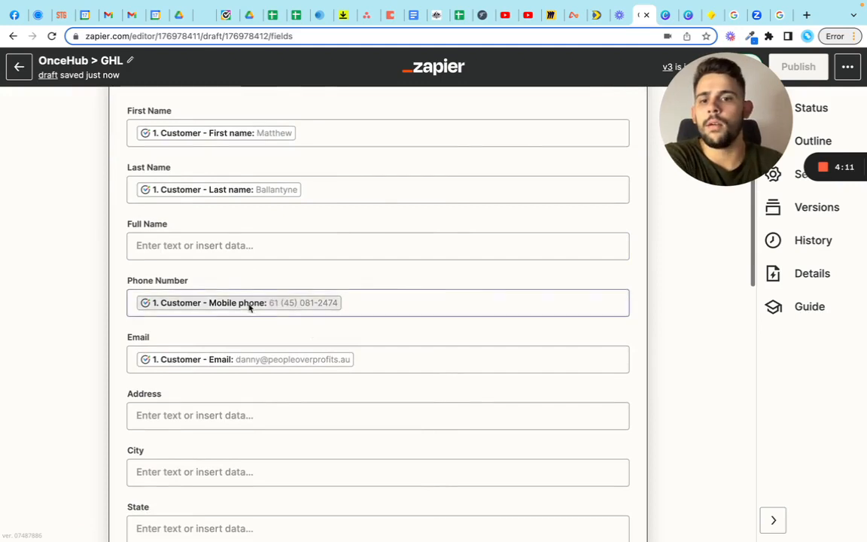
{"action": "scroll", "coordinate": [390, 350], "scroll_direction": "down", "scroll_amount": 5}
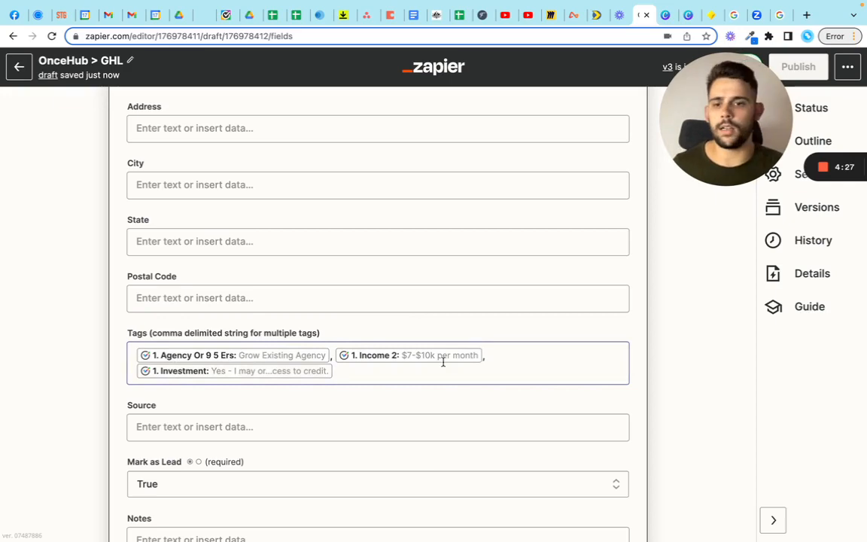
{"action": "scroll", "coordinate": [540, 363], "scroll_direction": "down", "scroll_amount": 4}
{"action": "scroll", "coordinate": [540, 363], "scroll_direction": "down", "scroll_amount": 2}
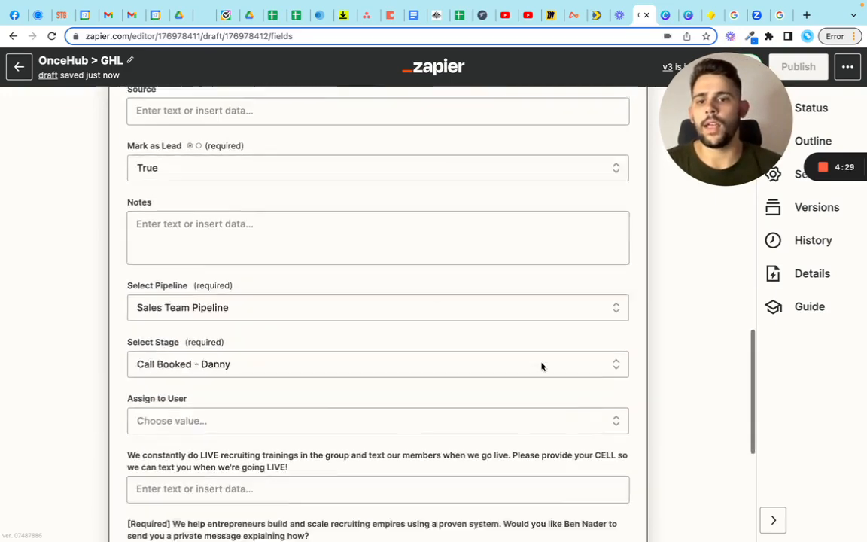
{"action": "scroll", "coordinate": [424, 424], "scroll_direction": "down", "scroll_amount": 2}
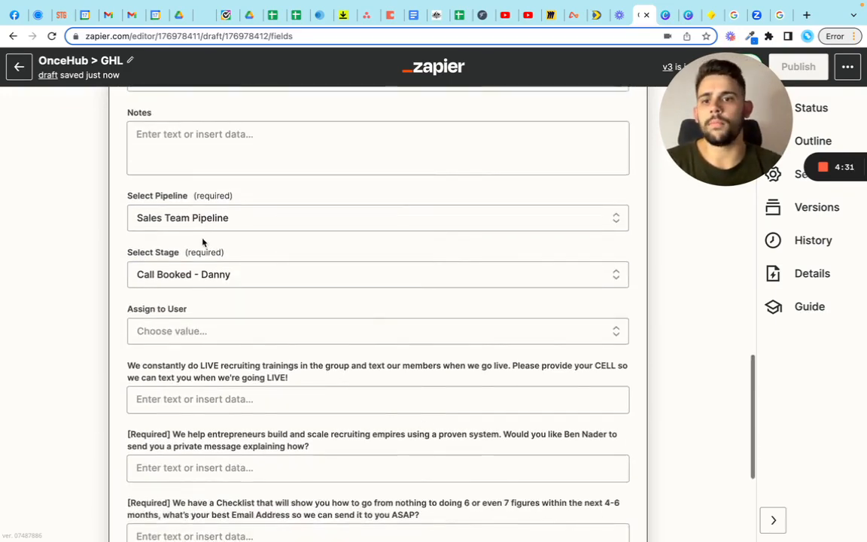
Step: Open and dismiss the action's stage choices, and continue from the field setup to the action test
{"action": "left_click", "coordinate": [280, 285]}
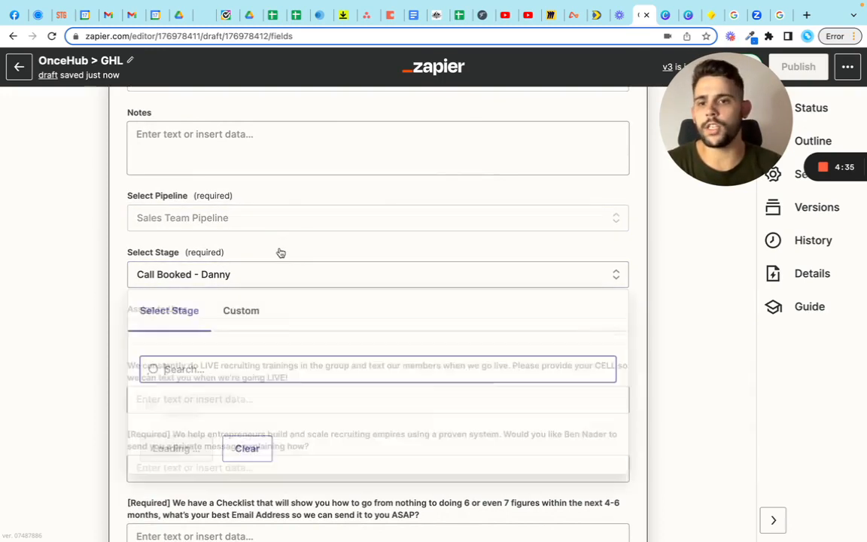
{"action": "left_click", "coordinate": [42, 277]}
{"action": "scroll", "coordinate": [217, 290], "scroll_direction": "down", "scroll_amount": 3}
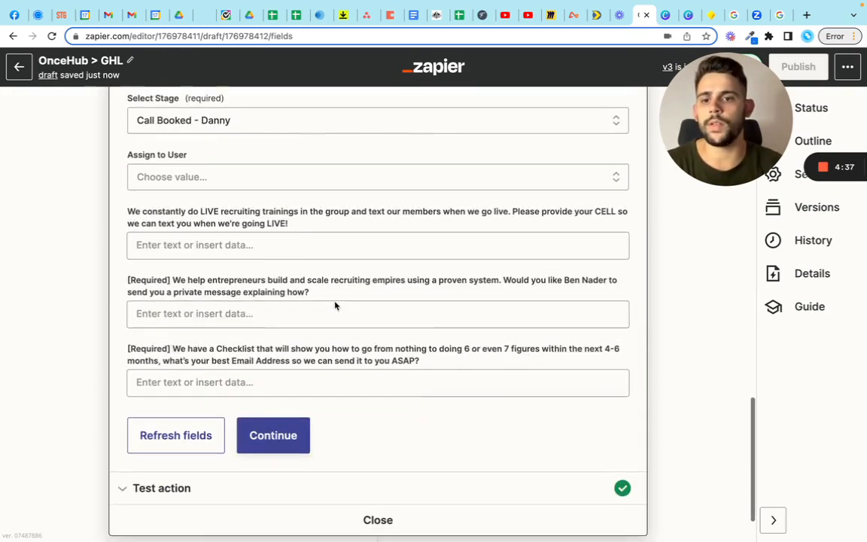
{"action": "left_click", "coordinate": [285, 384]}
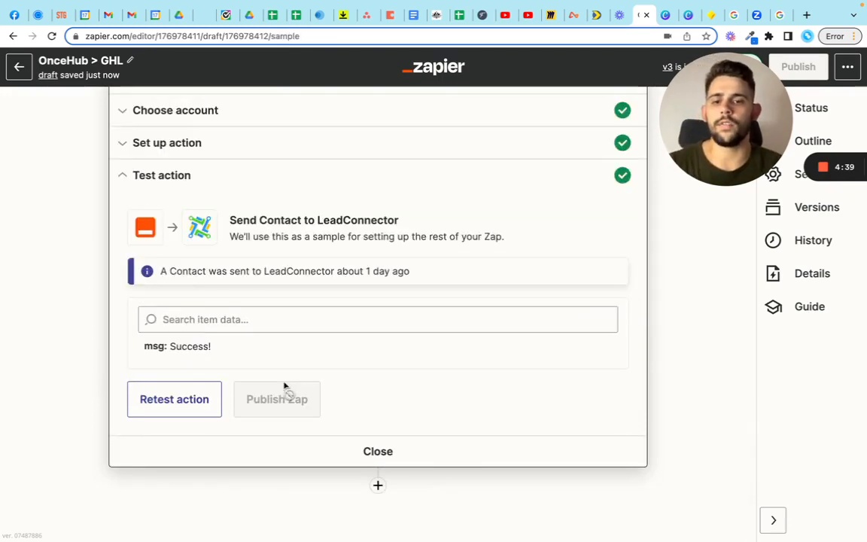
{"action": "scroll", "coordinate": [475, 413], "scroll_direction": "up", "scroll_amount": 3}
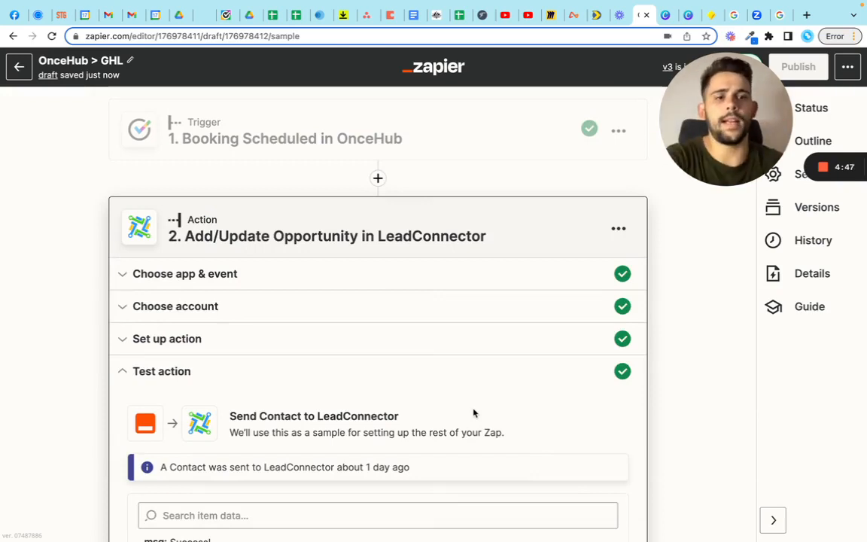
Step: Switch to GoHighLevel, open the Opportunities board and enlarge the page zoom
{"action": "left_click", "coordinate": [204, 15]}
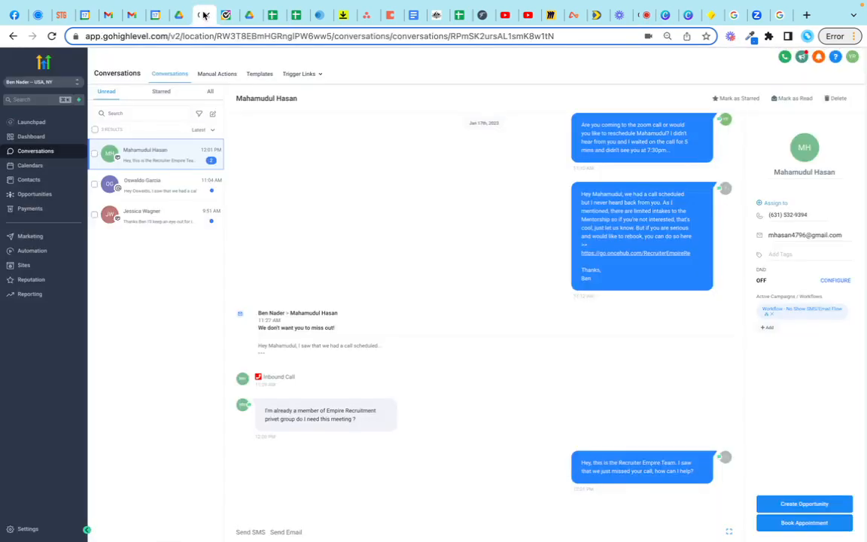
{"action": "left_click", "coordinate": [36, 199]}
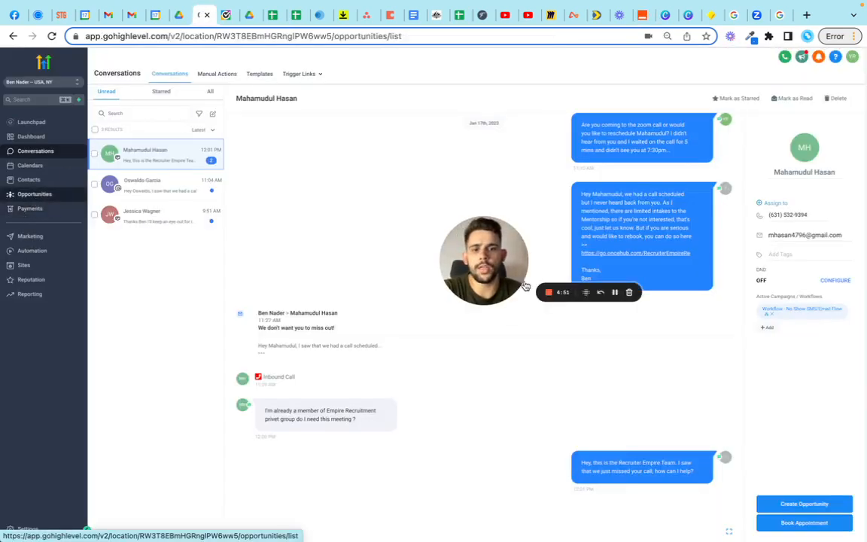
{"action": "left_click_drag", "start_coordinate": [486, 268], "coordinate": [64, 481]}
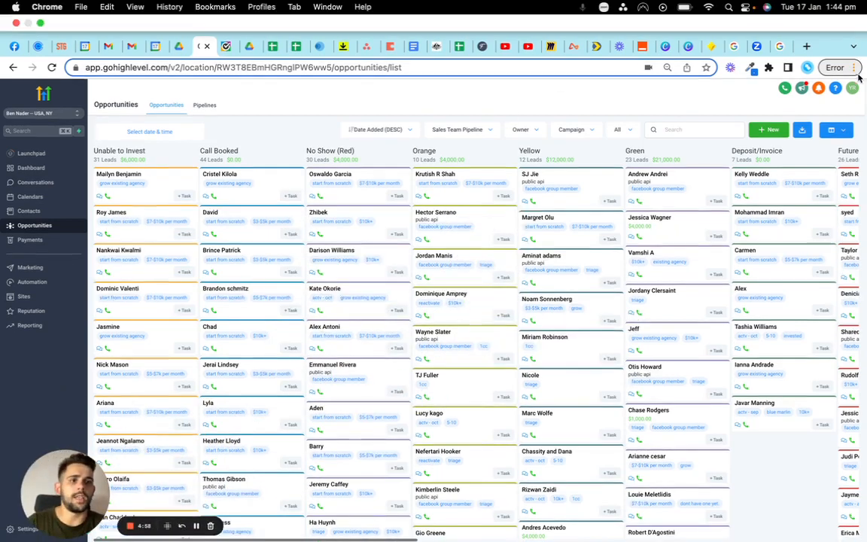
{"action": "left_click", "coordinate": [855, 67]}
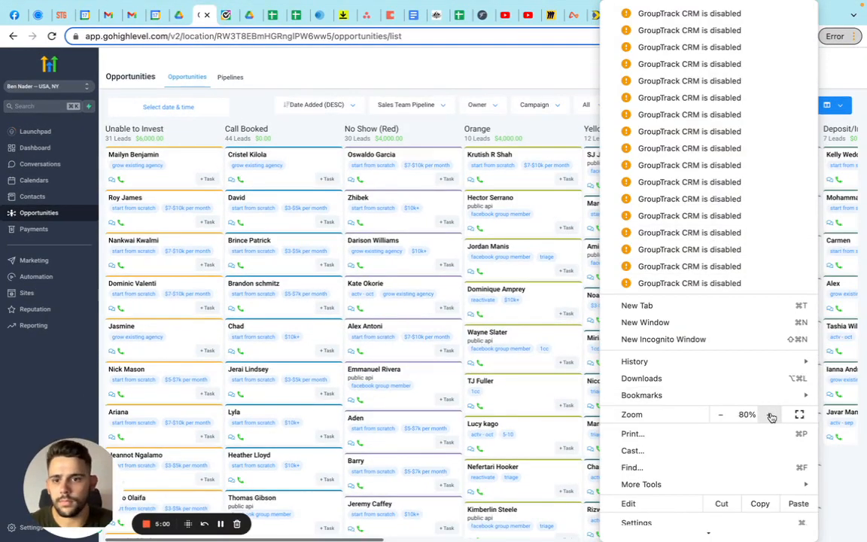
{"action": "left_click", "coordinate": [32, 385]}
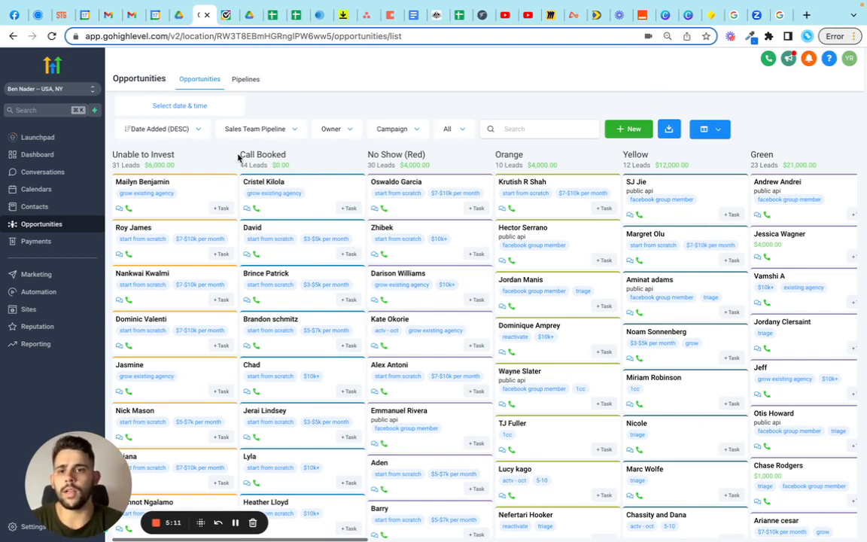
Step: Look through the leads and their tags in the Call Booked stage of the Sales Team Pipeline
{"action": "left_click_drag", "start_coordinate": [239, 156], "coordinate": [308, 157]}
{"action": "left_click", "coordinate": [307, 157]}
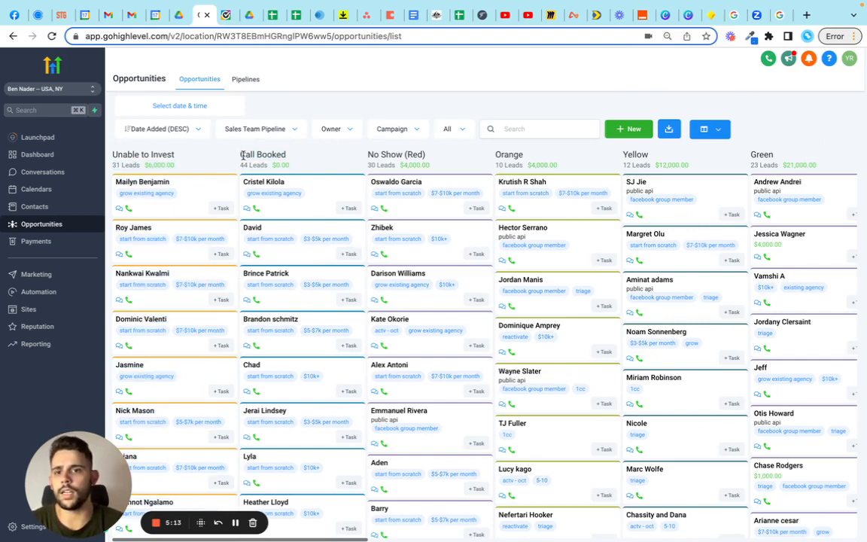
{"action": "scroll", "coordinate": [310, 369], "scroll_direction": "down", "scroll_amount": 5}
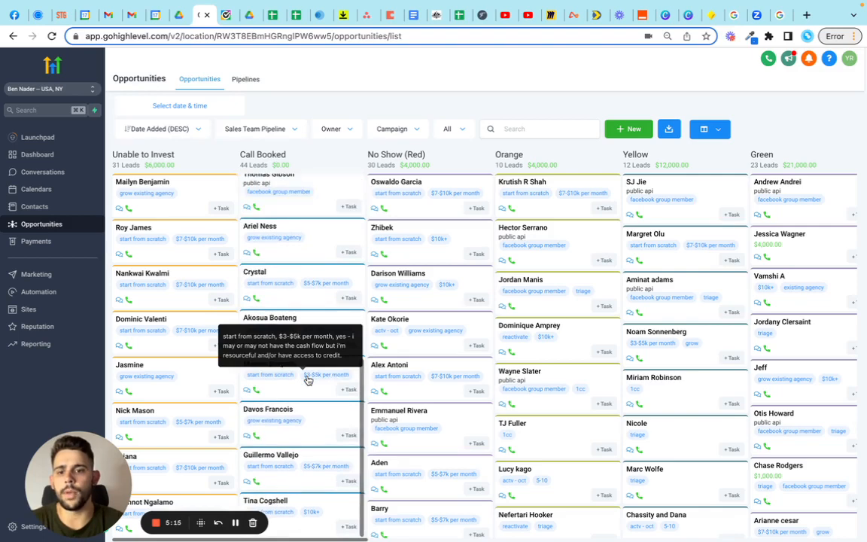
{"action": "scroll", "coordinate": [308, 381], "scroll_direction": "up", "scroll_amount": 10}
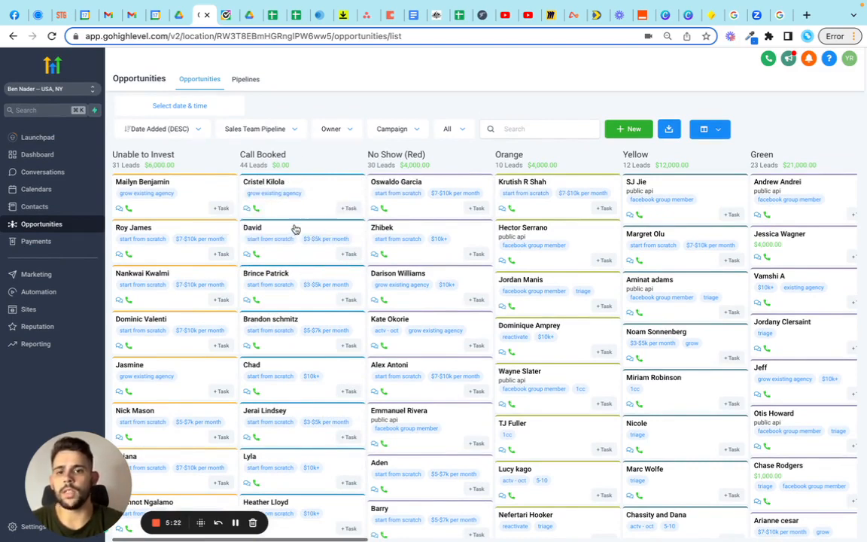
Step: View the contact details, tags and opportunity info of the second Call Booked lead, and return to the board
{"action": "left_click", "coordinate": [296, 229]}
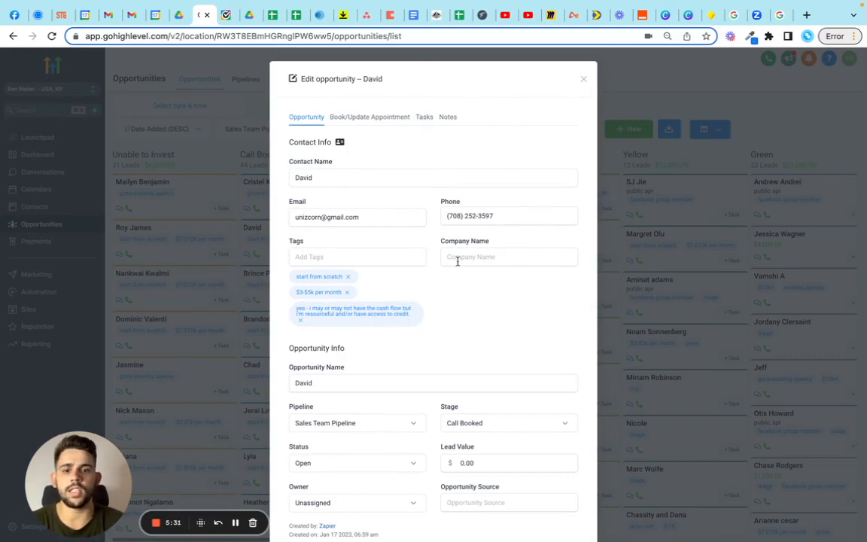
{"action": "left_click", "coordinate": [585, 81]}
{"action": "scroll", "coordinate": [314, 349], "scroll_direction": "down", "scroll_amount": 3}
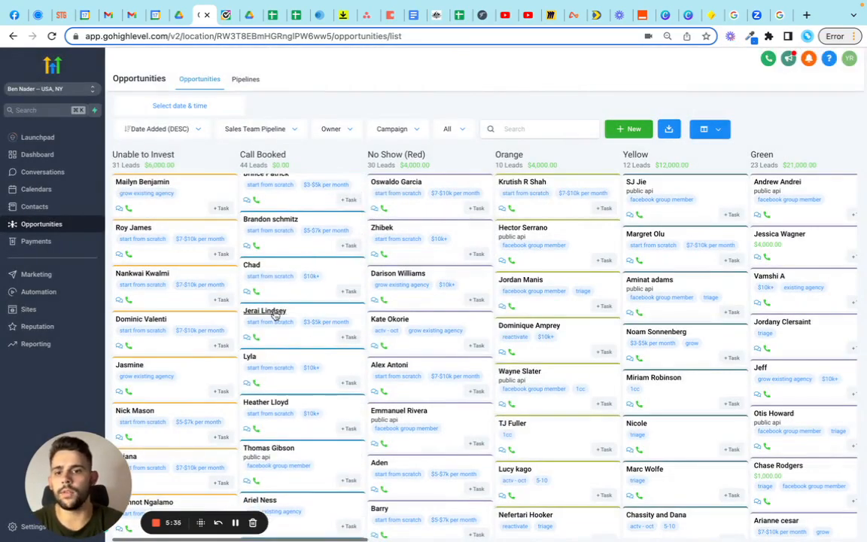
Step: Look through the remaining leads and tags in the Call Booked stage, and return to the start of its list
{"action": "scroll", "coordinate": [324, 377], "scroll_direction": "down", "scroll_amount": 2}
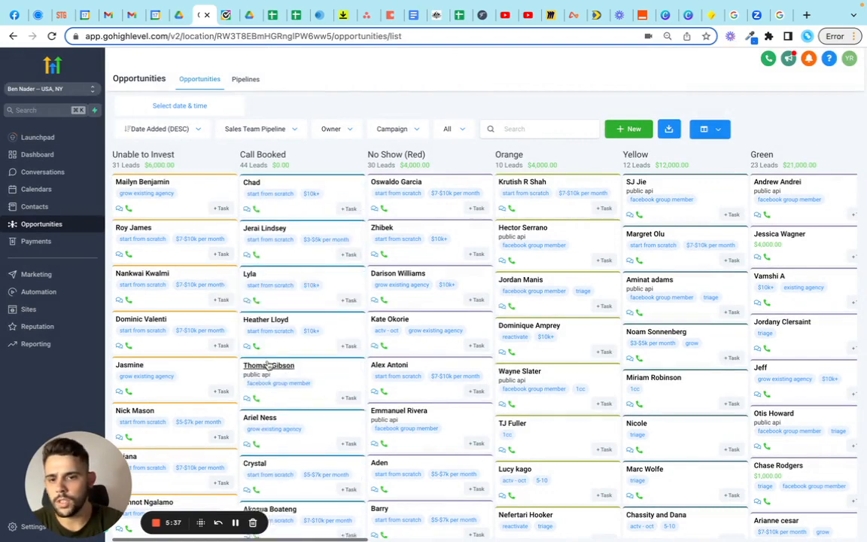
{"action": "scroll", "coordinate": [299, 434], "scroll_direction": "down", "scroll_amount": 3}
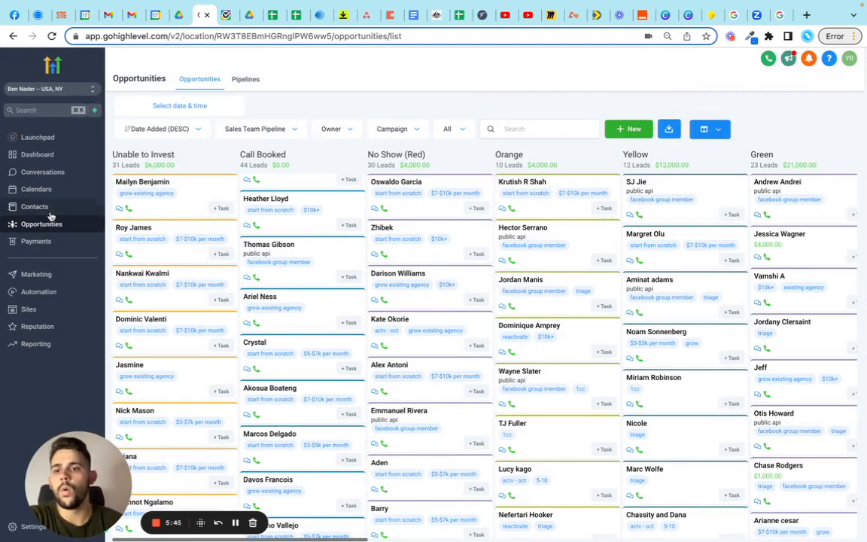
{"action": "scroll", "coordinate": [283, 339], "scroll_direction": "up", "scroll_amount": 1}
{"action": "scroll", "coordinate": [283, 339], "scroll_direction": "up", "scroll_amount": 3}
Step: Review the Sales Team Pipeline stages from Unable to Invest through NQ - Fit, and return to the first stages
{"action": "scroll", "coordinate": [339, 317], "scroll_direction": "right", "scroll_amount": 15}
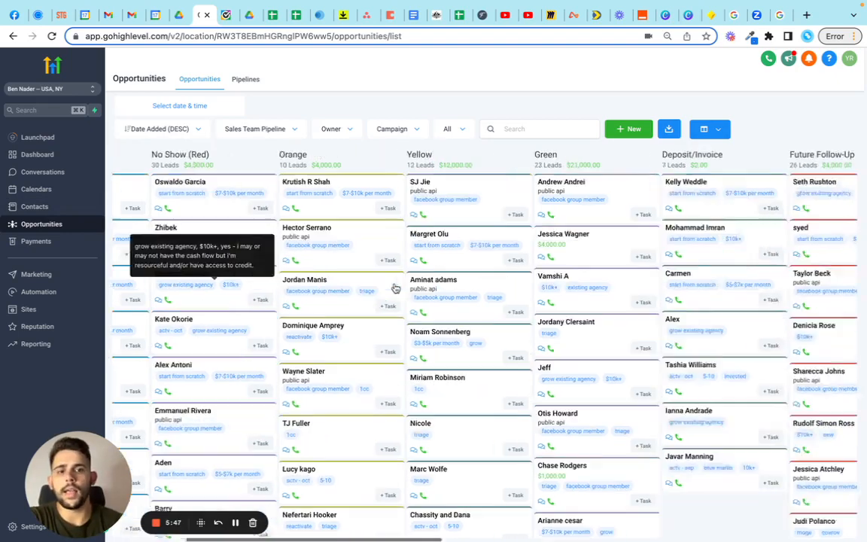
{"action": "scroll", "coordinate": [395, 288], "scroll_direction": "left", "scroll_amount": 15}
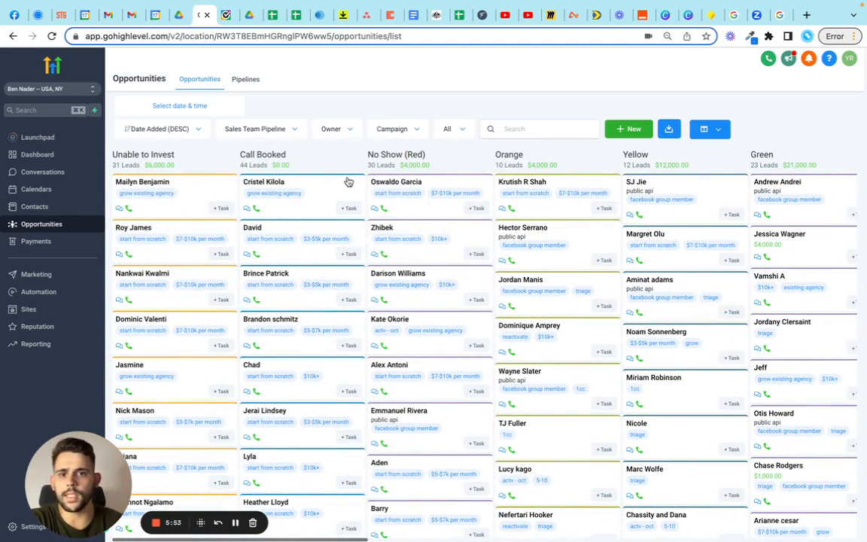
{"action": "scroll", "coordinate": [489, 277], "scroll_direction": "right", "scroll_amount": 5}
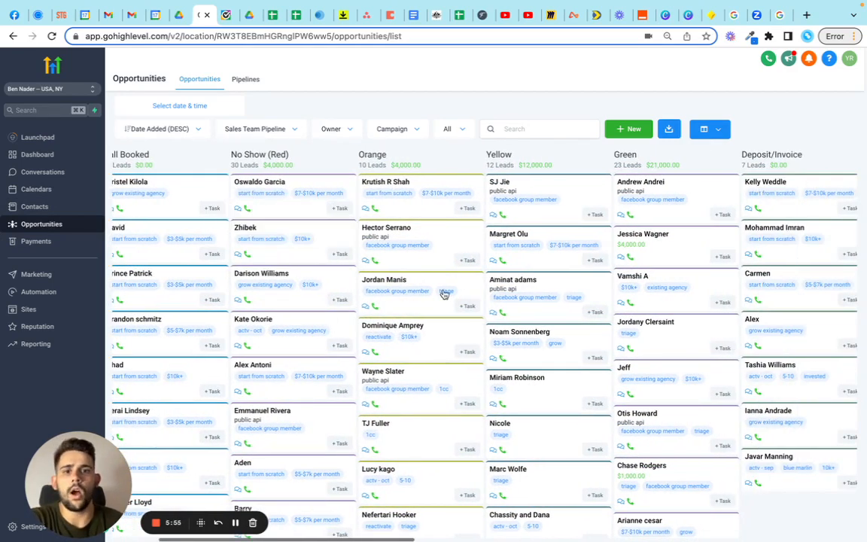
{"action": "scroll", "coordinate": [444, 294], "scroll_direction": "right", "scroll_amount": 3}
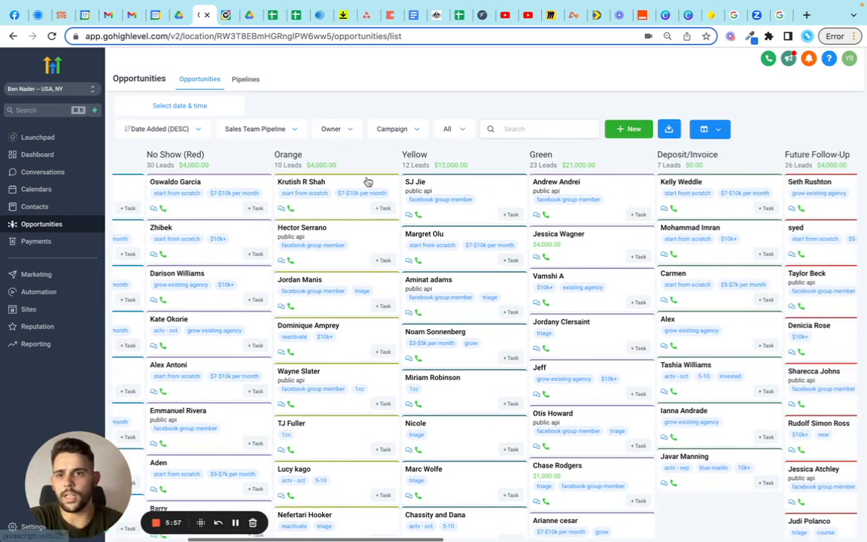
{"action": "scroll", "coordinate": [442, 219], "scroll_direction": "right", "scroll_amount": 8}
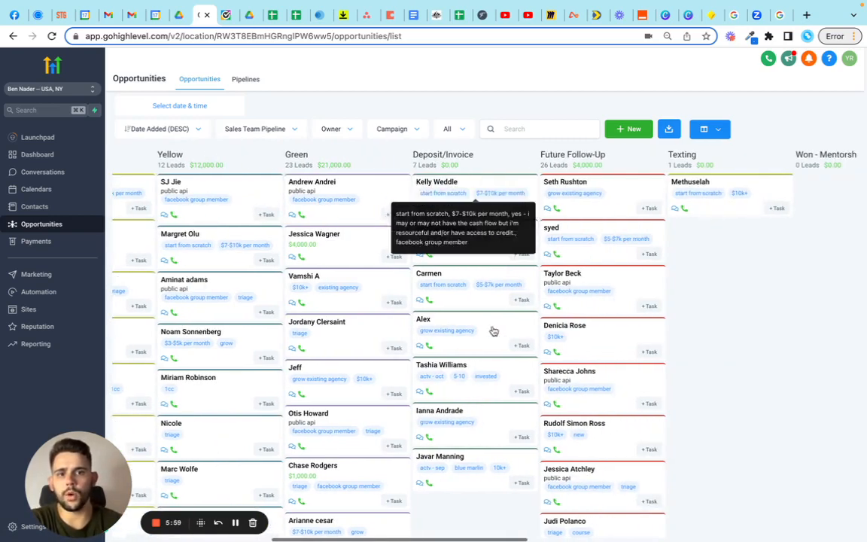
{"action": "scroll", "coordinate": [633, 361], "scroll_direction": "right", "scroll_amount": 5}
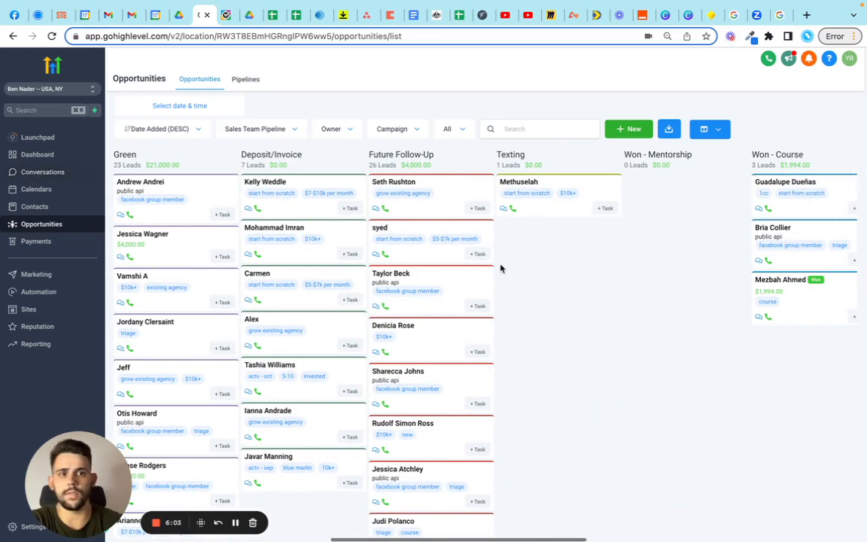
{"action": "scroll", "coordinate": [627, 370], "scroll_direction": "right", "scroll_amount": 20}
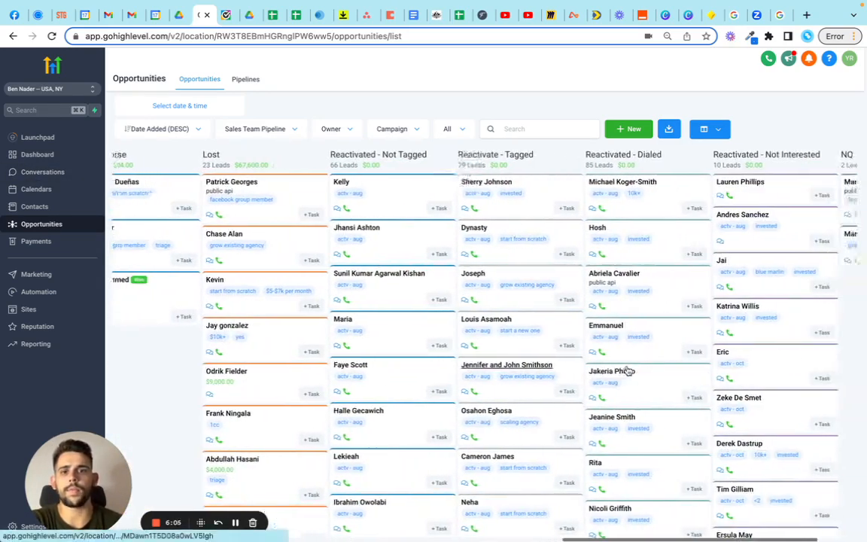
{"action": "scroll", "coordinate": [683, 290], "scroll_direction": "right", "scroll_amount": 3}
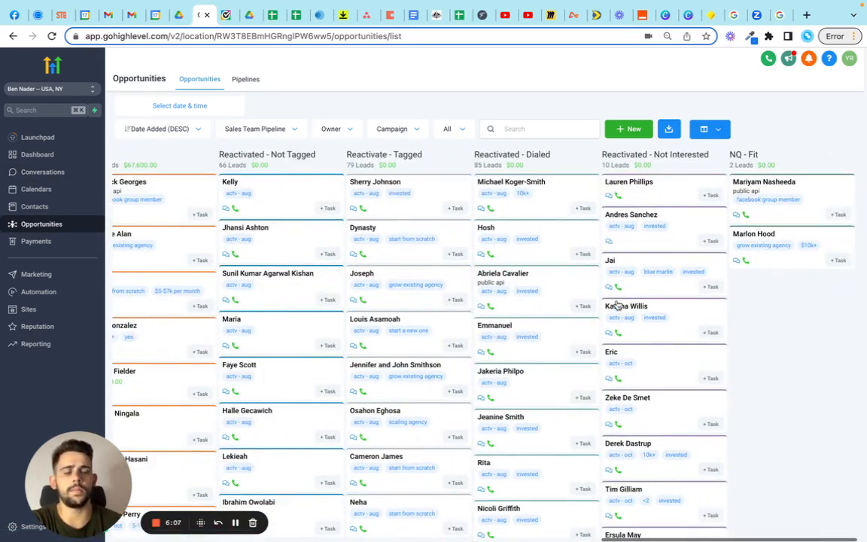
{"action": "scroll", "coordinate": [806, 333], "scroll_direction": "left", "scroll_amount": 12}
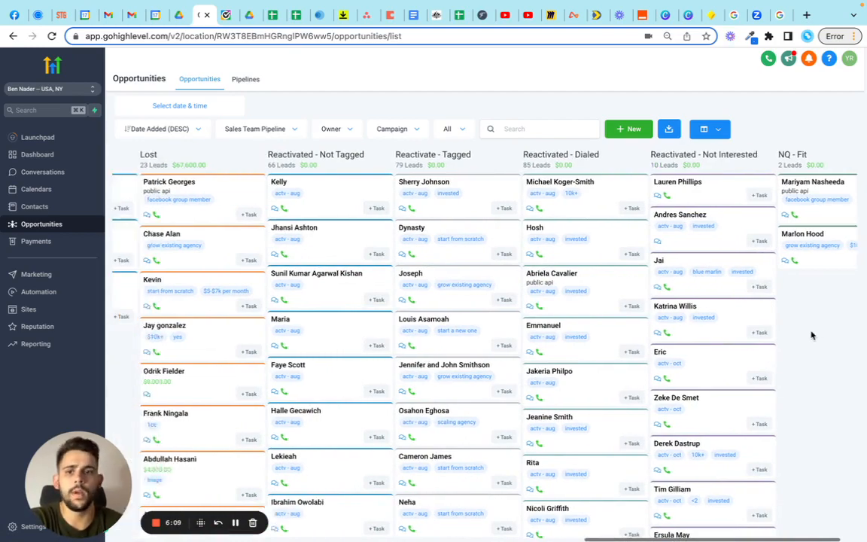
{"action": "scroll", "coordinate": [805, 334], "scroll_direction": "left", "scroll_amount": 20}
{"action": "scroll", "coordinate": [611, 323], "scroll_direction": "right", "scroll_amount": 12}
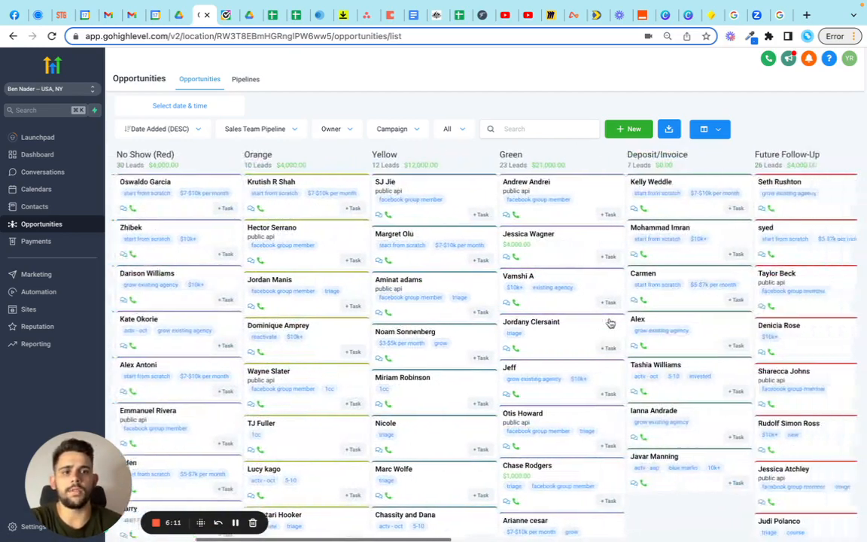
{"action": "scroll", "coordinate": [612, 323], "scroll_direction": "right", "scroll_amount": 2}
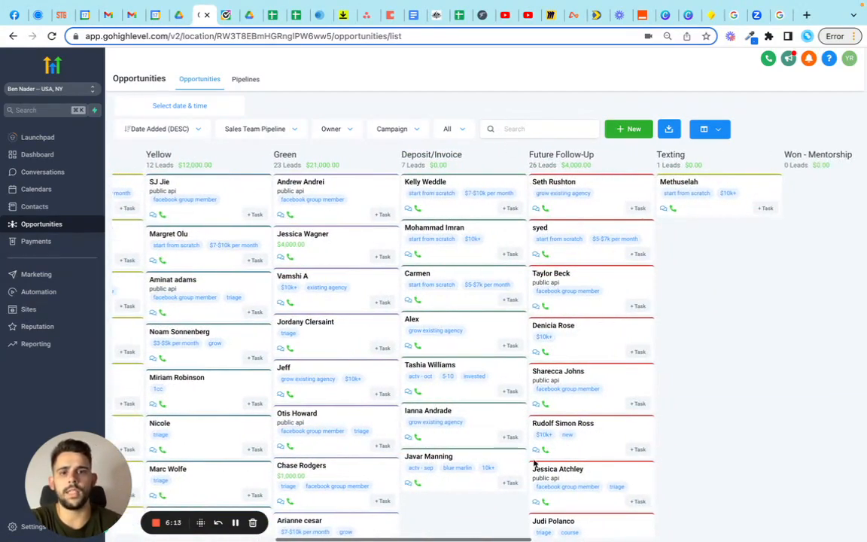
{"action": "scroll", "coordinate": [319, 391], "scroll_direction": "left", "scroll_amount": 12}
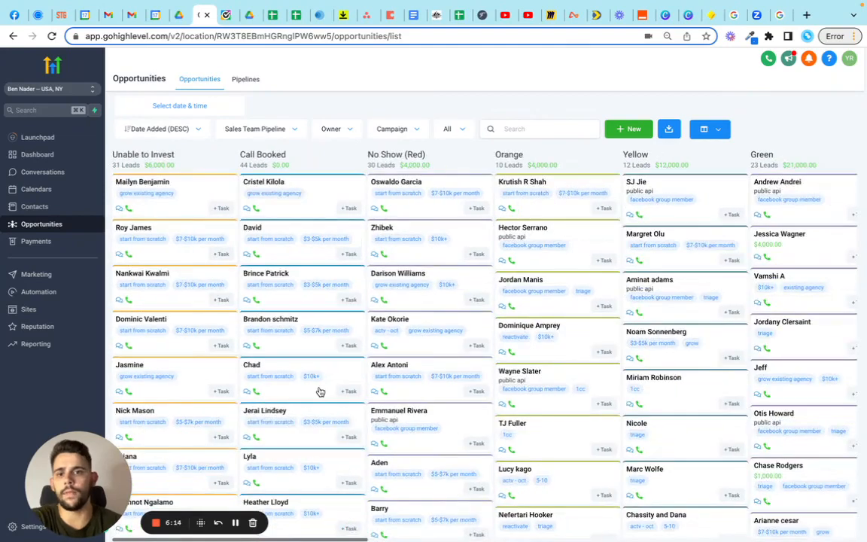
Step: Open the Agency Pre-Call Email workflow from the automations, view its contact tag trigger settings and close them
{"action": "left_click", "coordinate": [34, 294]}
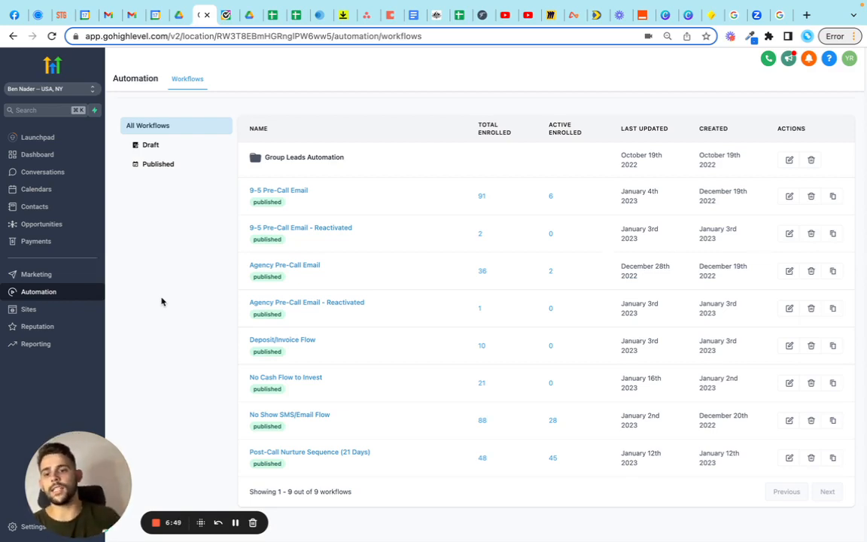
{"action": "left_click", "coordinate": [300, 267]}
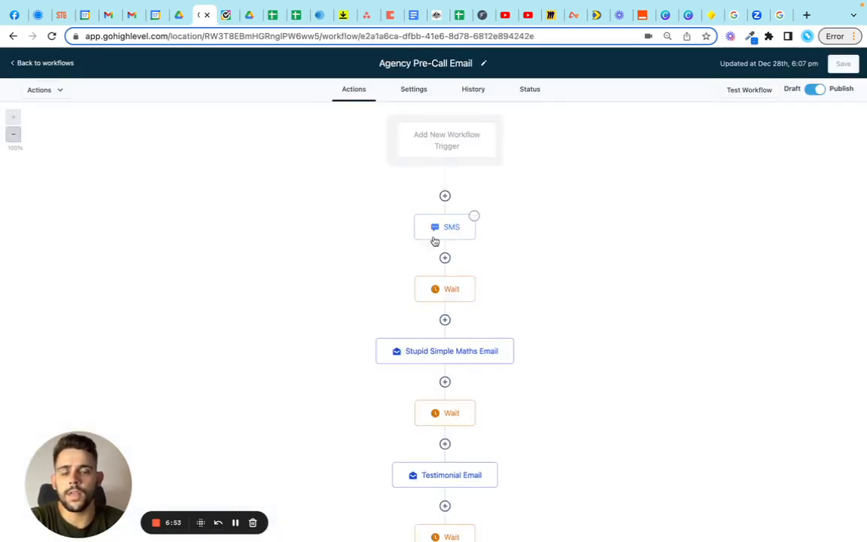
{"action": "left_click", "coordinate": [442, 136]}
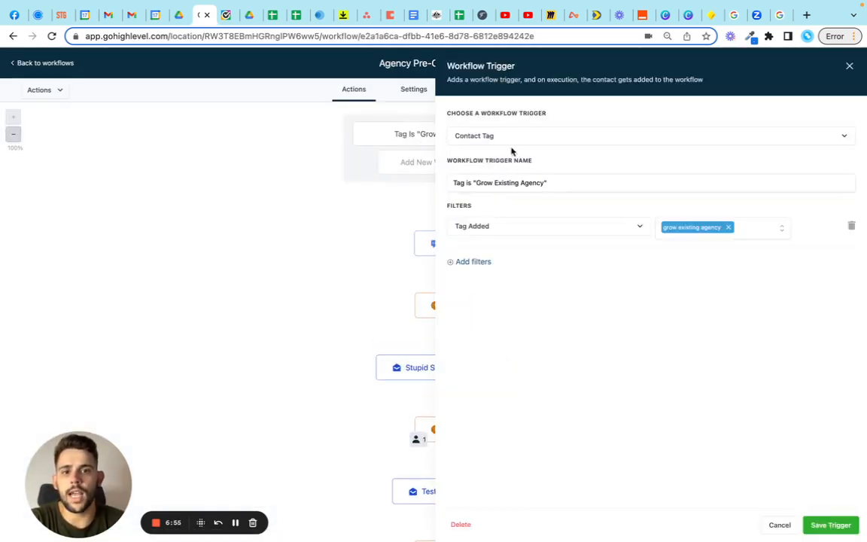
{"action": "left_click", "coordinate": [849, 67]}
Step: Look through the Agency Pre-Call Email workflow's sequence from the tag trigger to the 3m Video Email
{"action": "scroll", "coordinate": [616, 225], "scroll_direction": "down", "scroll_amount": 5}
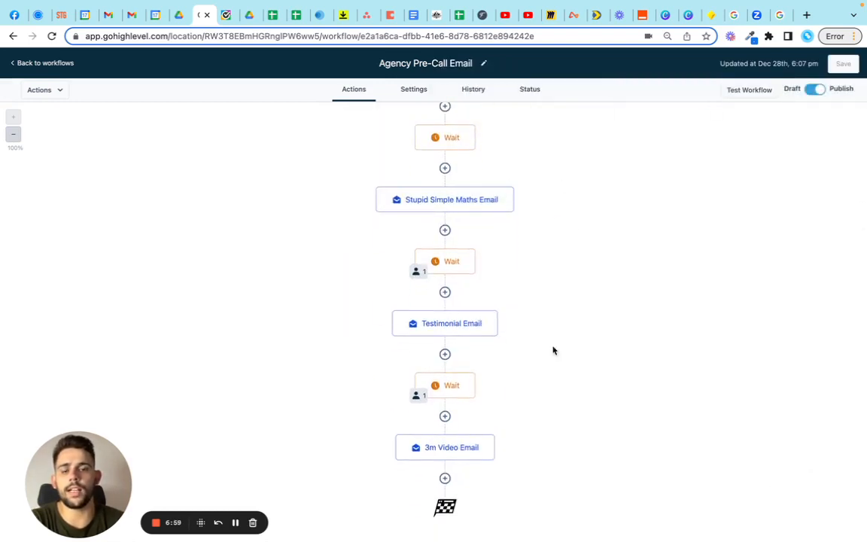
{"action": "scroll", "coordinate": [510, 325], "scroll_direction": "down", "scroll_amount": 1}
{"action": "scroll", "coordinate": [511, 325], "scroll_direction": "up", "scroll_amount": 5}
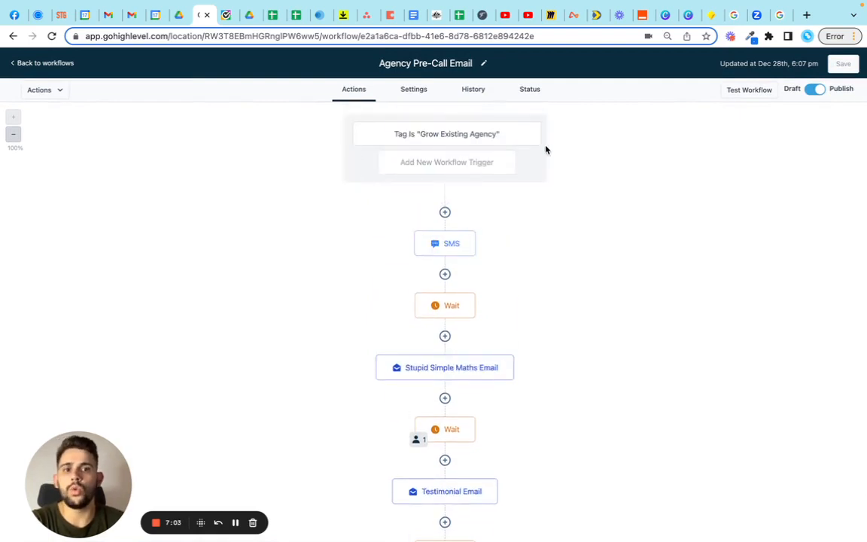
{"action": "scroll", "coordinate": [558, 285], "scroll_direction": "down", "scroll_amount": 3}
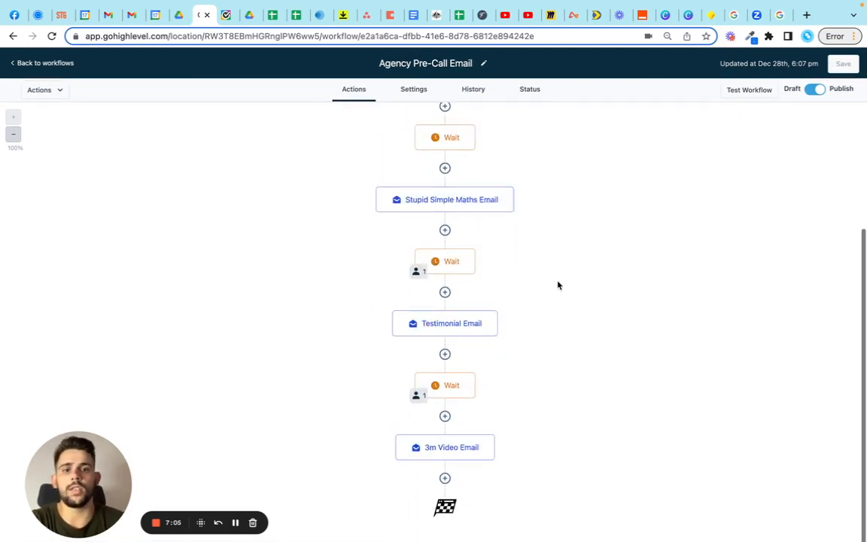
{"action": "scroll", "coordinate": [558, 305], "scroll_direction": "up", "scroll_amount": 3}
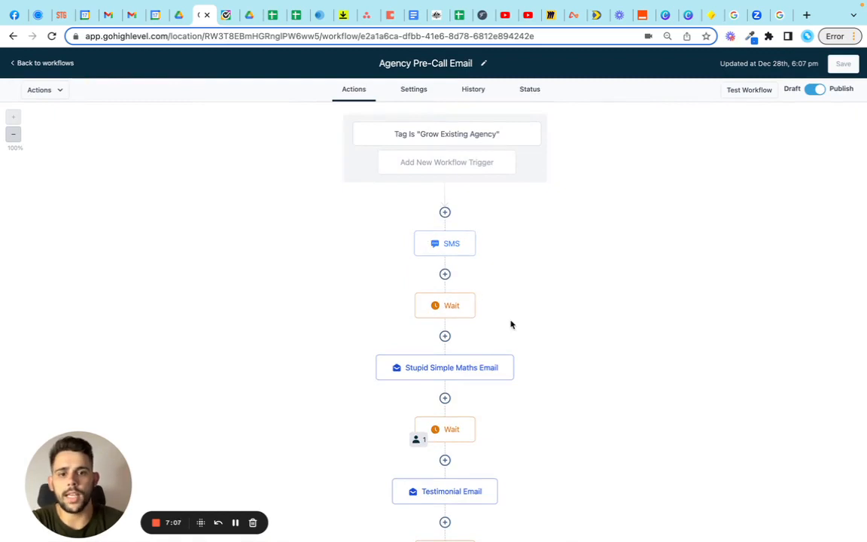
{"action": "scroll", "coordinate": [511, 323], "scroll_direction": "down", "scroll_amount": 3}
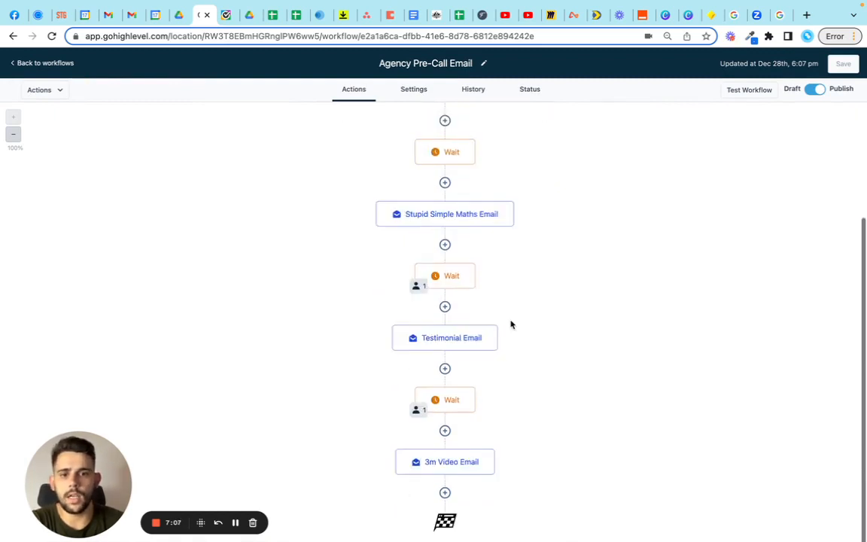
Step: Open the Wait action that follows the SMS and close it again unchanged
{"action": "scroll", "coordinate": [539, 241], "scroll_direction": "up", "scroll_amount": 2}
{"action": "scroll", "coordinate": [540, 242], "scroll_direction": "up", "scroll_amount": 1}
{"action": "left_click", "coordinate": [445, 307]}
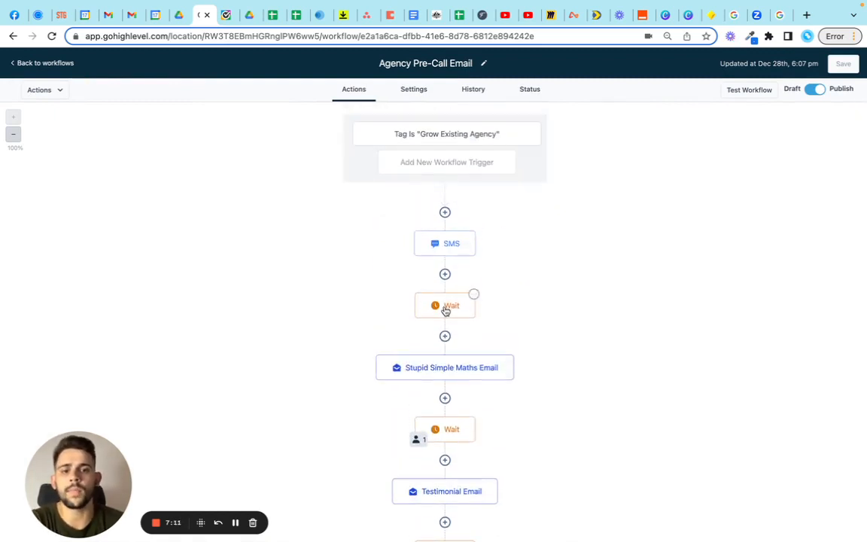
{"action": "left_click", "coordinate": [849, 66]}
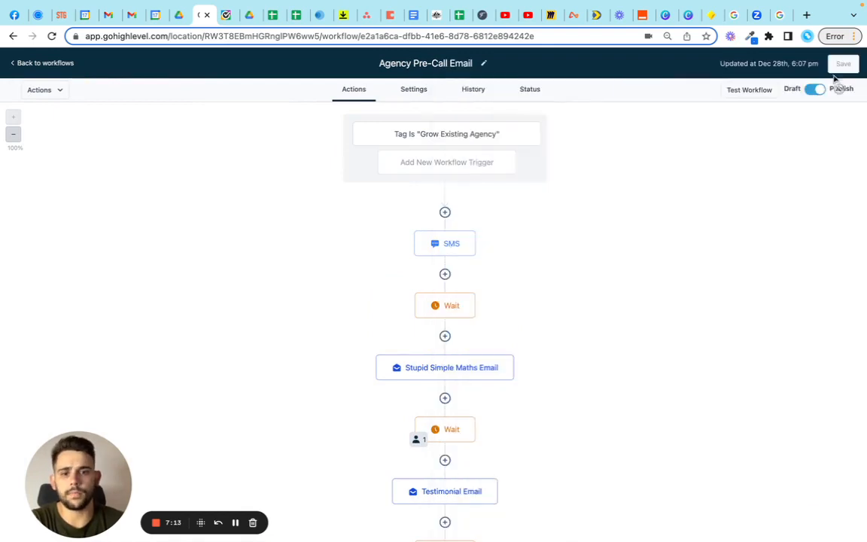
Step: Open the Stupid Simple Maths Email action, view the Contact custom values available for its message, and dismiss the list
{"action": "scroll", "coordinate": [532, 311], "scroll_direction": "down", "scroll_amount": 2}
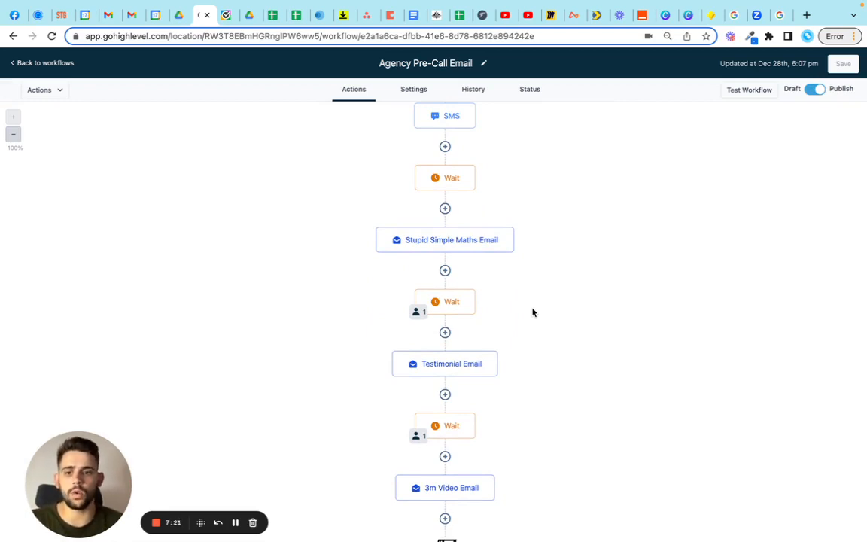
{"action": "scroll", "coordinate": [533, 312], "scroll_direction": "up", "scroll_amount": 2}
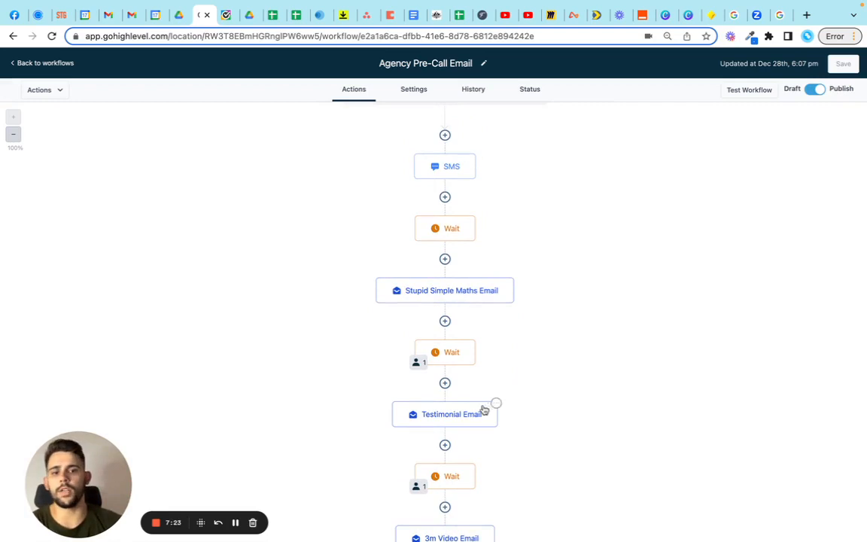
{"action": "scroll", "coordinate": [573, 312], "scroll_direction": "up", "scroll_amount": 3}
{"action": "scroll", "coordinate": [584, 291], "scroll_direction": "down", "scroll_amount": 5}
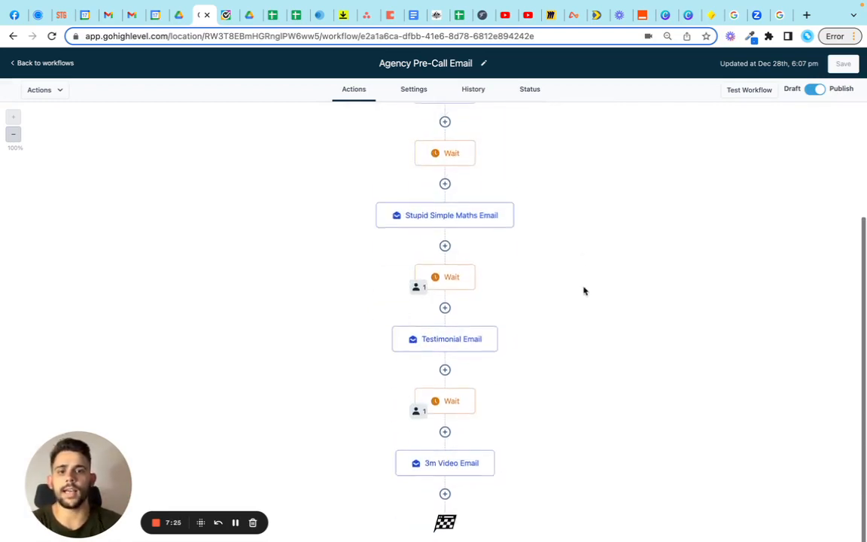
{"action": "left_click", "coordinate": [450, 199]}
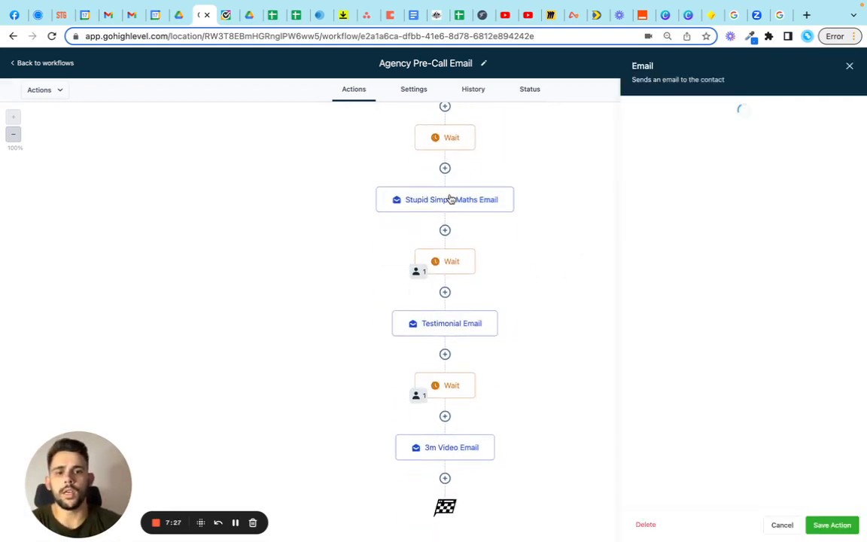
{"action": "scroll", "coordinate": [676, 359], "scroll_direction": "down", "scroll_amount": 3}
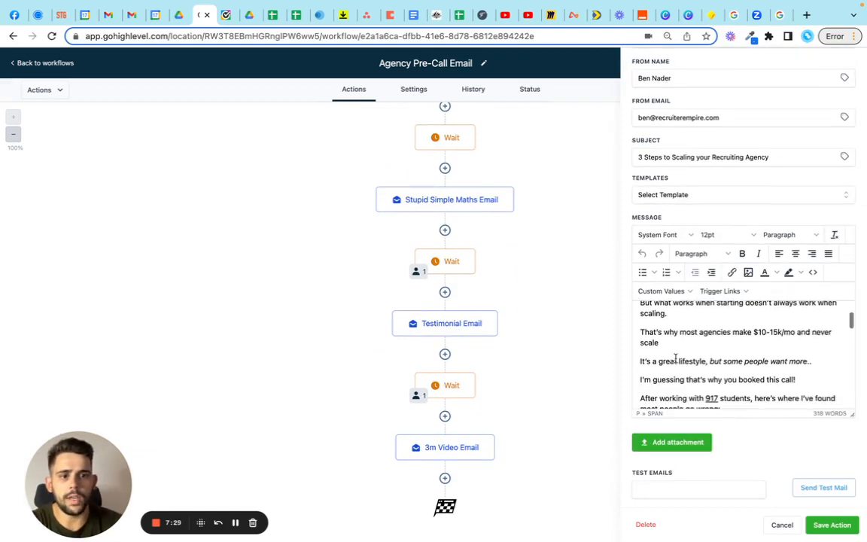
{"action": "left_click", "coordinate": [663, 290]}
{"action": "mouse_move", "coordinate": [662, 316]}
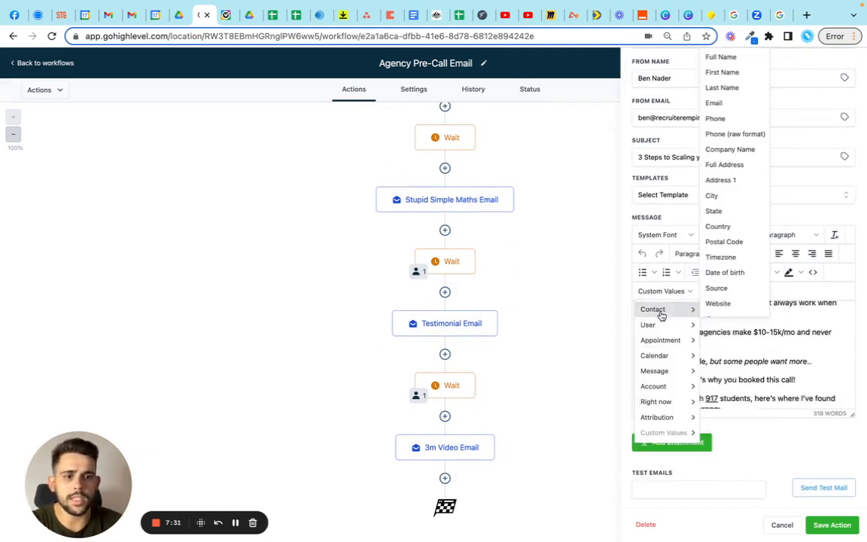
{"action": "left_click", "coordinate": [533, 269]}
Step: Read the Stupid Simple Maths Email message from its first-name placeholder to the sign-off, and close the action without saving
{"action": "scroll", "coordinate": [760, 341], "scroll_direction": "up", "scroll_amount": 3}
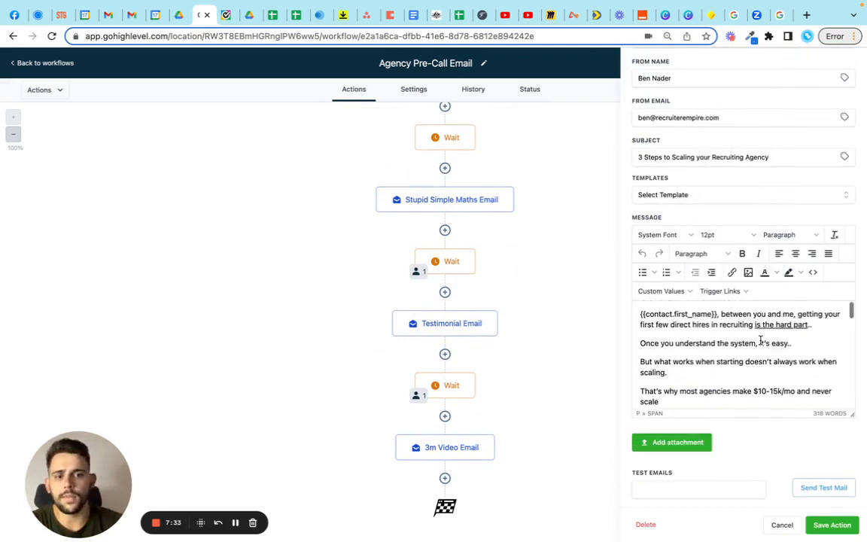
{"action": "scroll", "coordinate": [761, 343], "scroll_direction": "down", "scroll_amount": 10}
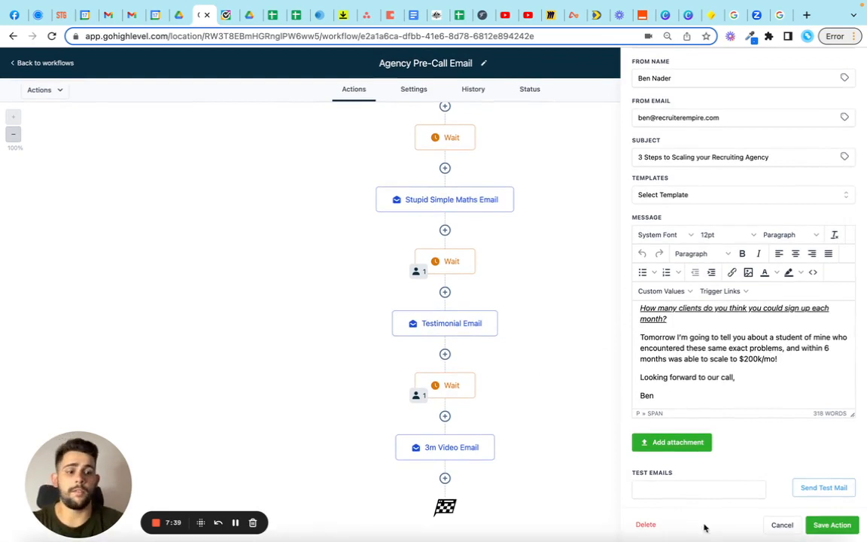
{"action": "left_click", "coordinate": [783, 525]}
Step: Open the Wait action between the Stupid Simple Maths Email and the Testimonial Email to check its time delay
{"action": "scroll", "coordinate": [589, 331], "scroll_direction": "up", "scroll_amount": 3}
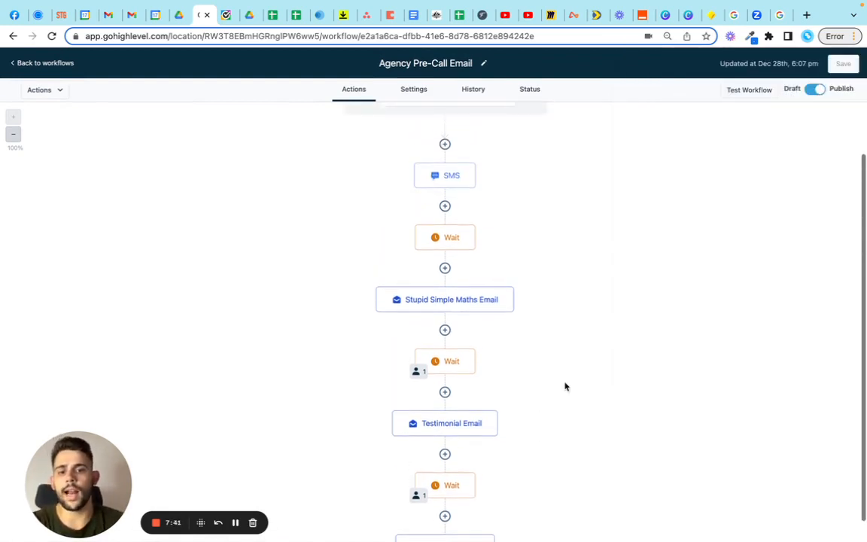
{"action": "scroll", "coordinate": [549, 354], "scroll_direction": "down", "scroll_amount": 1}
{"action": "scroll", "coordinate": [550, 354], "scroll_direction": "up", "scroll_amount": 2}
{"action": "scroll", "coordinate": [550, 354], "scroll_direction": "down", "scroll_amount": 2}
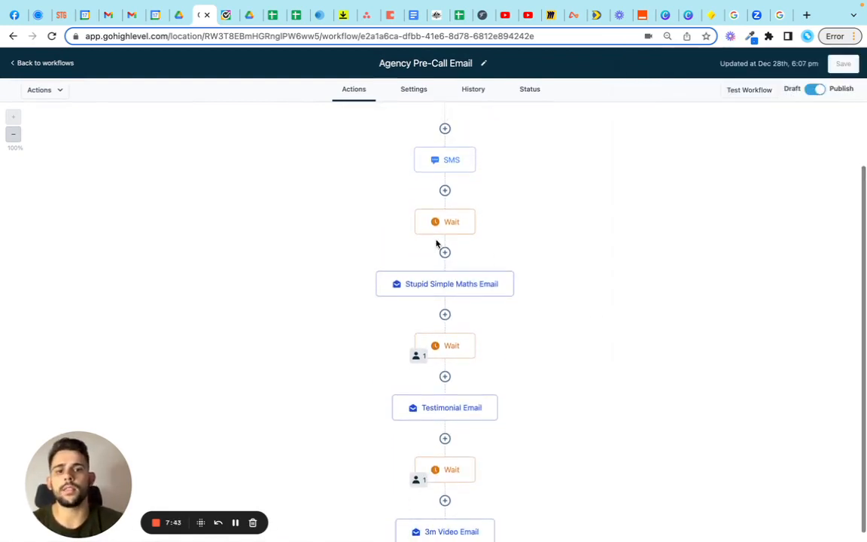
{"action": "left_click", "coordinate": [452, 353]}
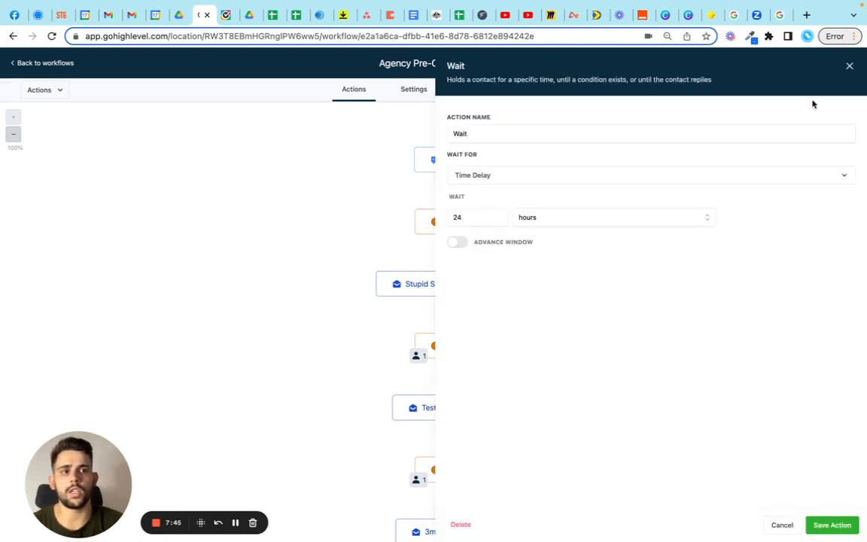
Step: Check the Wait action between the Testimonial Email and the 3m Video Email, close it unchanged, and view the workflow's end
{"action": "left_click", "coordinate": [849, 67]}
{"action": "left_click", "coordinate": [451, 473]}
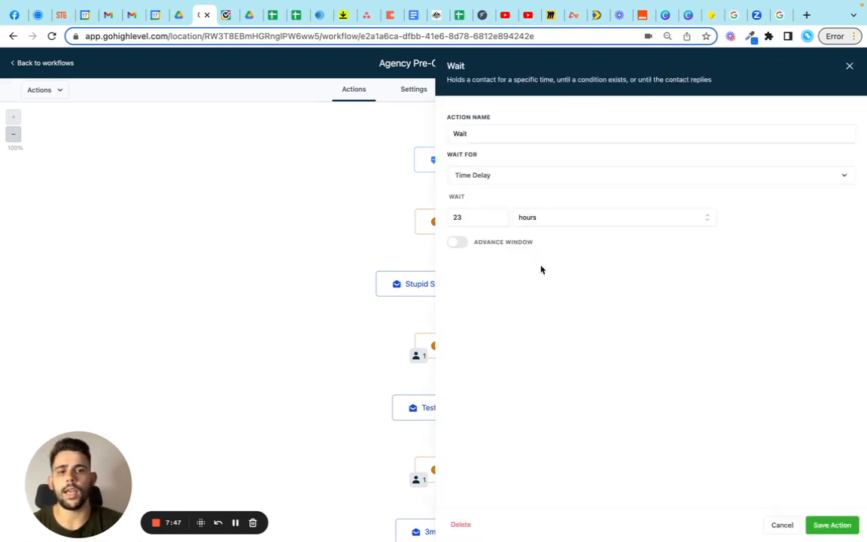
{"action": "left_click", "coordinate": [848, 69]}
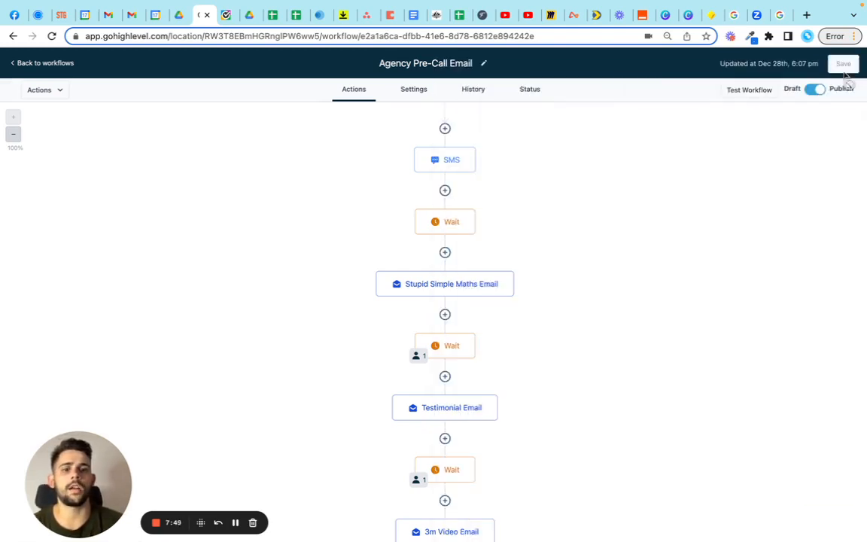
{"action": "scroll", "coordinate": [662, 302], "scroll_direction": "down", "scroll_amount": 1}
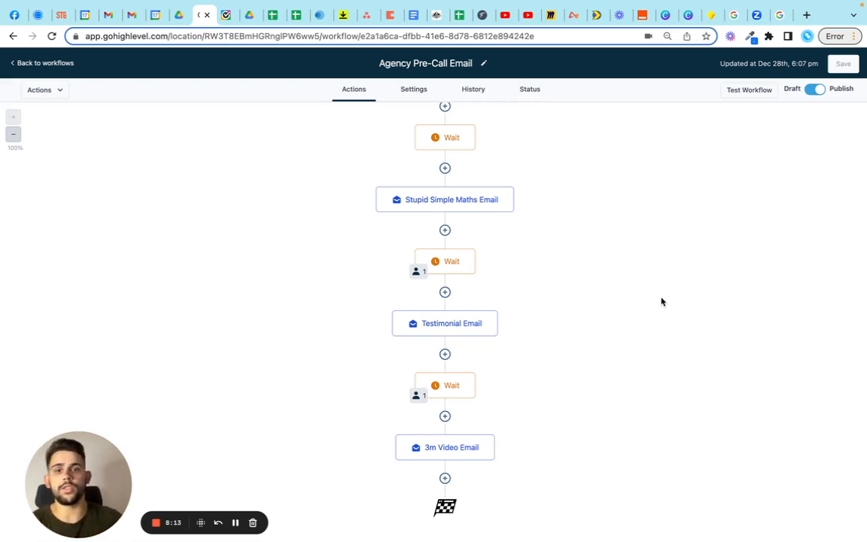
Step: Return to the workflow list and open the No Cash Flow to Invest workflow
{"action": "left_click", "coordinate": [32, 64]}
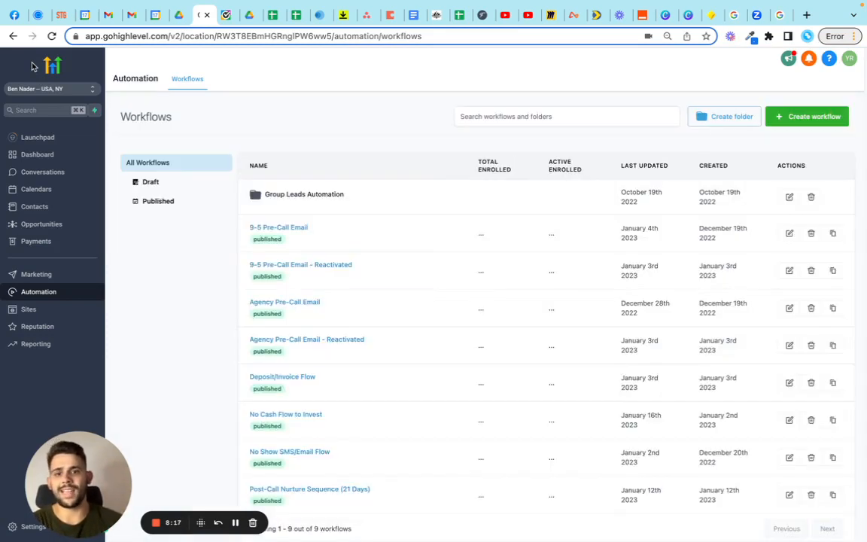
{"action": "scroll", "coordinate": [431, 414], "scroll_direction": "down", "scroll_amount": 1}
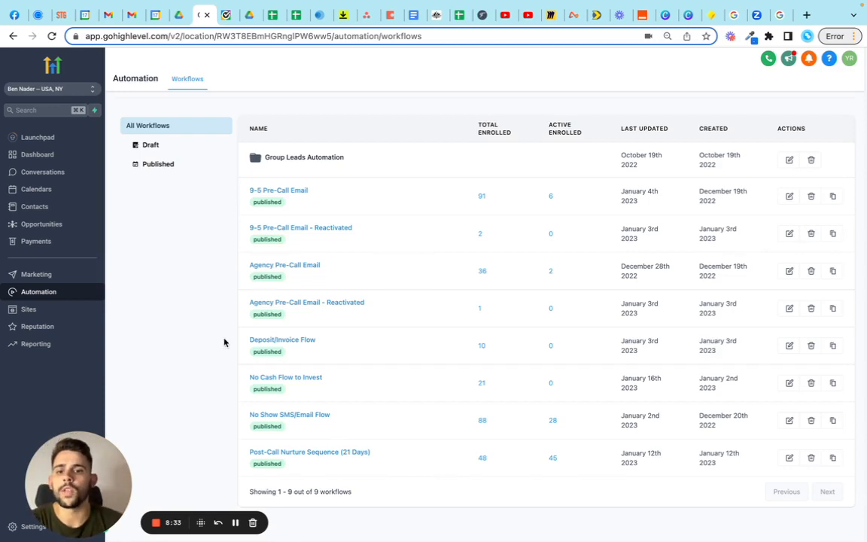
{"action": "left_click", "coordinate": [305, 384]}
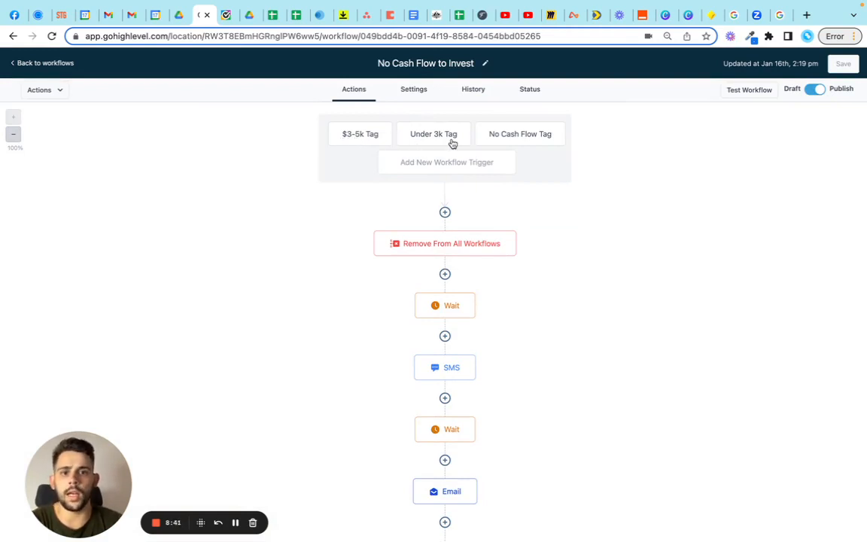
Step: Inspect the No Cash Flow Tag and Under 3k Tag triggers one after the other, closing each without saving
{"action": "left_click", "coordinate": [516, 140]}
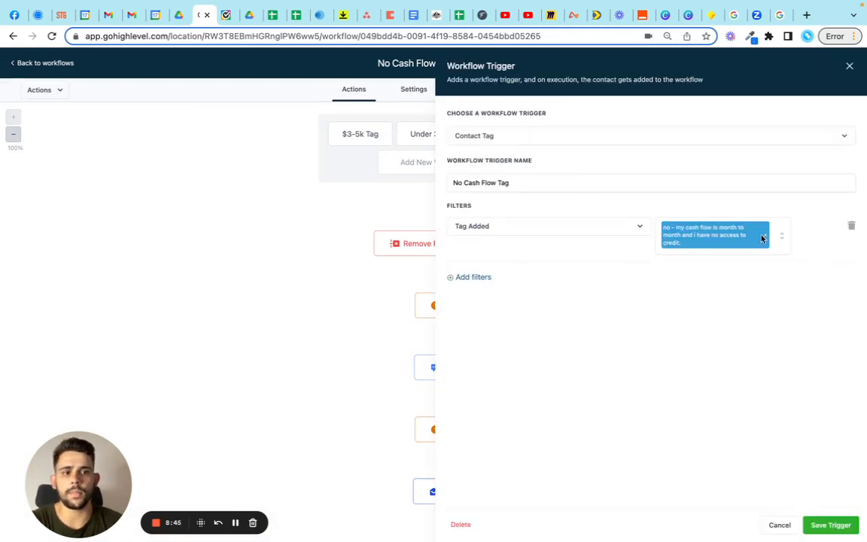
{"action": "left_click", "coordinate": [848, 66]}
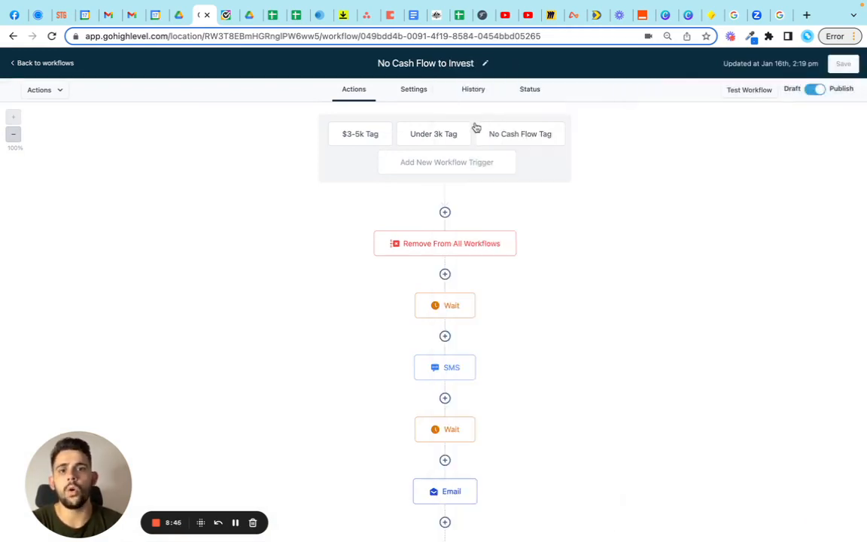
{"action": "left_click", "coordinate": [424, 140]}
{"action": "left_click", "coordinate": [850, 66]}
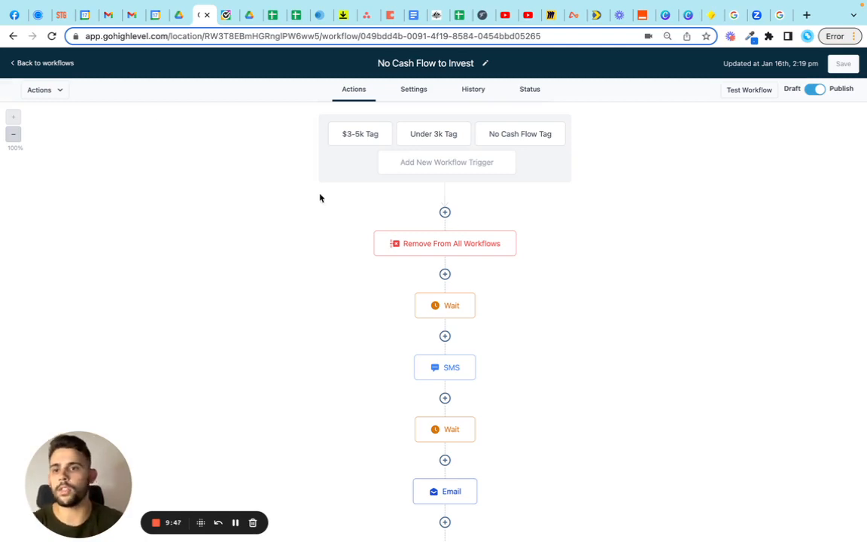
Step: Go back to the workflow list and open the Post-Call Nurture Sequence (21 Days) workflow
{"action": "left_click", "coordinate": [37, 64]}
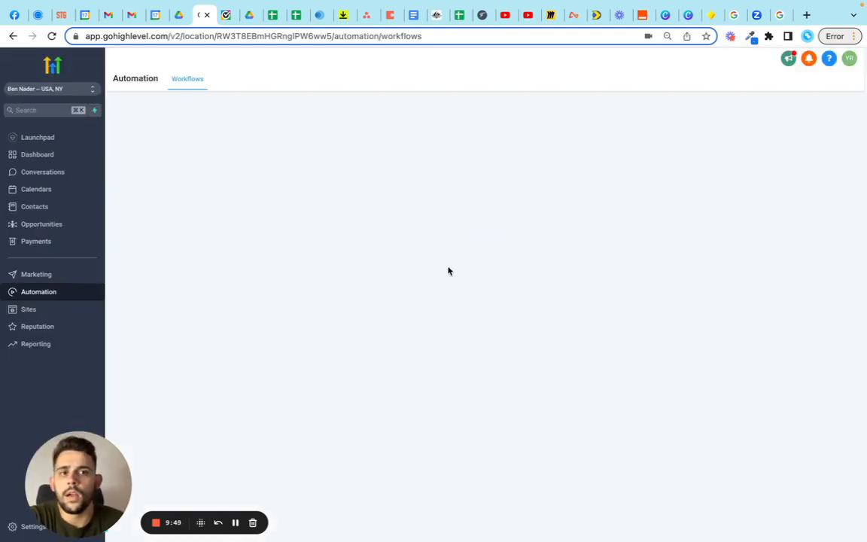
{"action": "scroll", "coordinate": [381, 337], "scroll_direction": "down", "scroll_amount": 1}
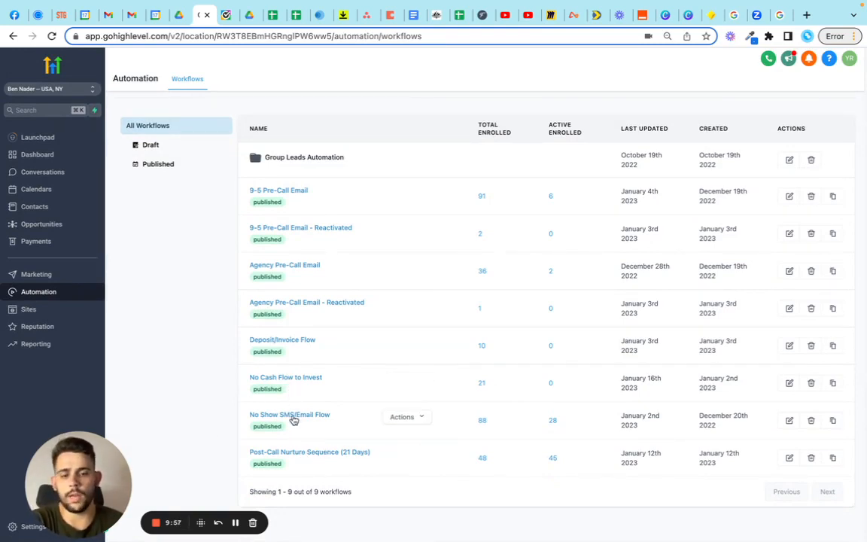
{"action": "left_click", "coordinate": [310, 452]}
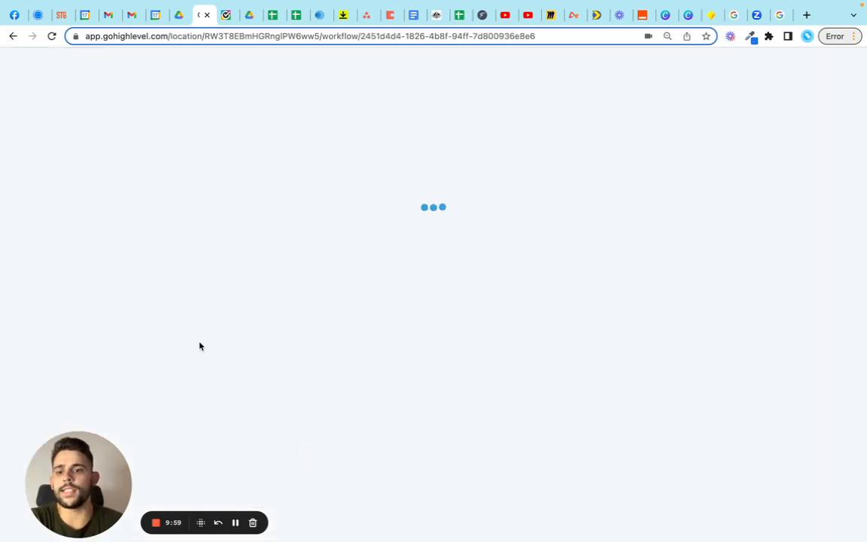
Step: Review the Post-Call Nurture Sequence from its last email up to the Orange, Green and Yellow triggers
{"action": "scroll", "coordinate": [580, 348], "scroll_direction": "down", "scroll_amount": 6}
{"action": "scroll", "coordinate": [580, 349], "scroll_direction": "down", "scroll_amount": 5}
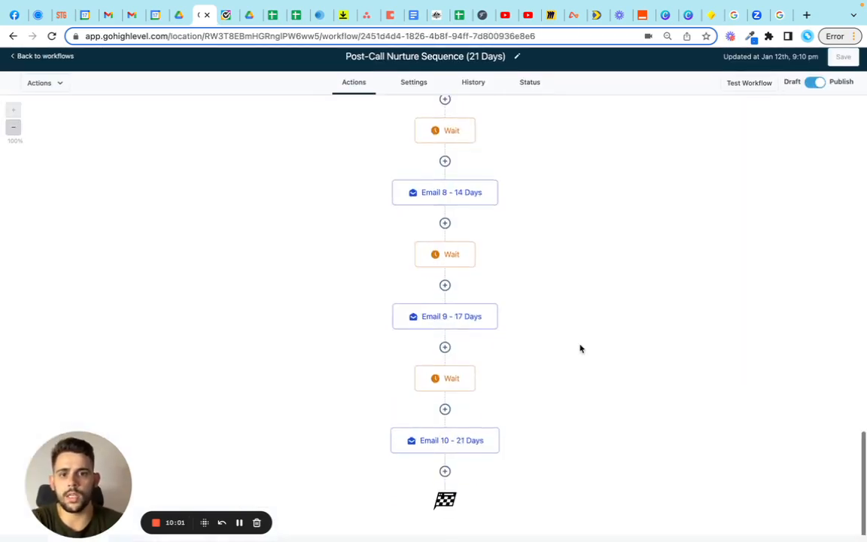
{"action": "scroll", "coordinate": [580, 349], "scroll_direction": "up", "scroll_amount": 15}
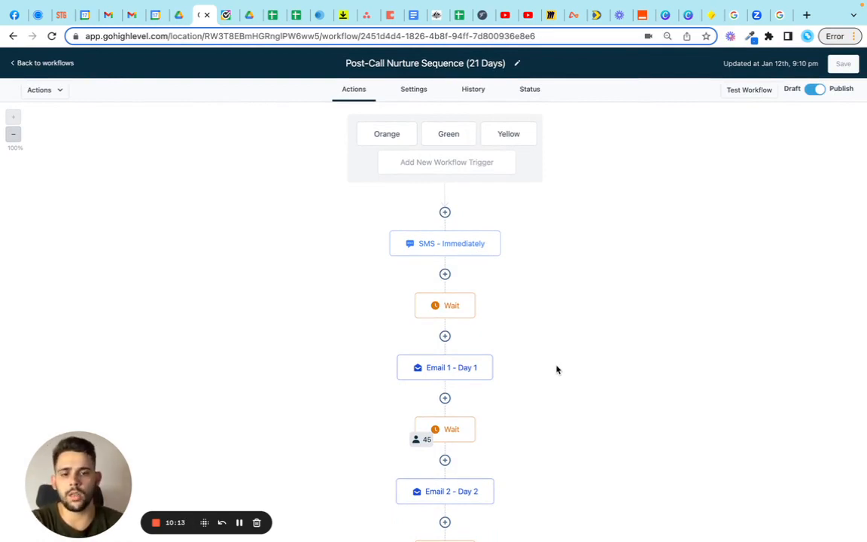
{"action": "scroll", "coordinate": [558, 369], "scroll_direction": "down", "scroll_amount": 2}
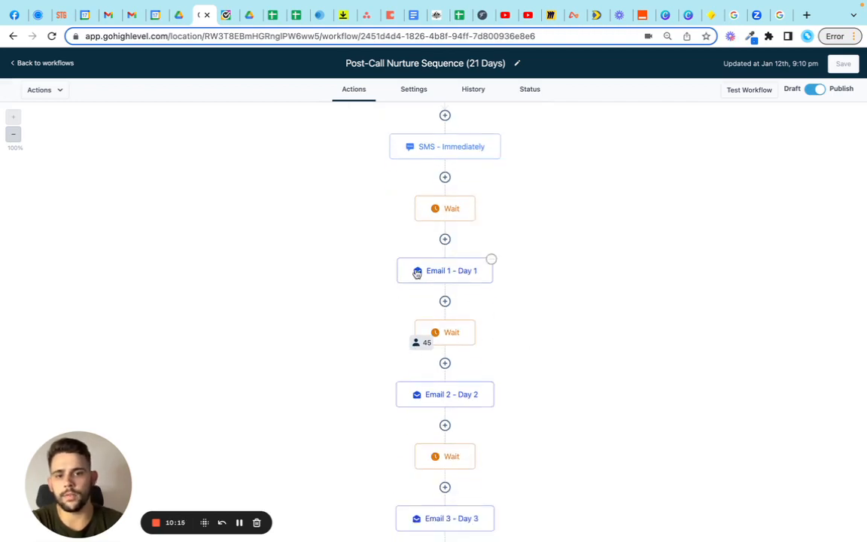
{"action": "scroll", "coordinate": [542, 355], "scroll_direction": "up", "scroll_amount": 2}
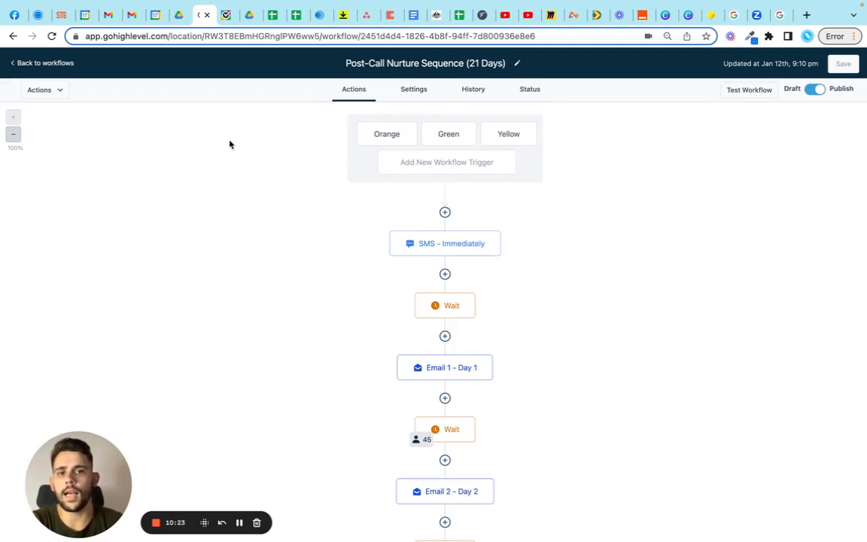
Step: Leave the nurture workflow and open the Opportunities board to view the leads in the Sales Team Pipeline
{"action": "left_click", "coordinate": [28, 63]}
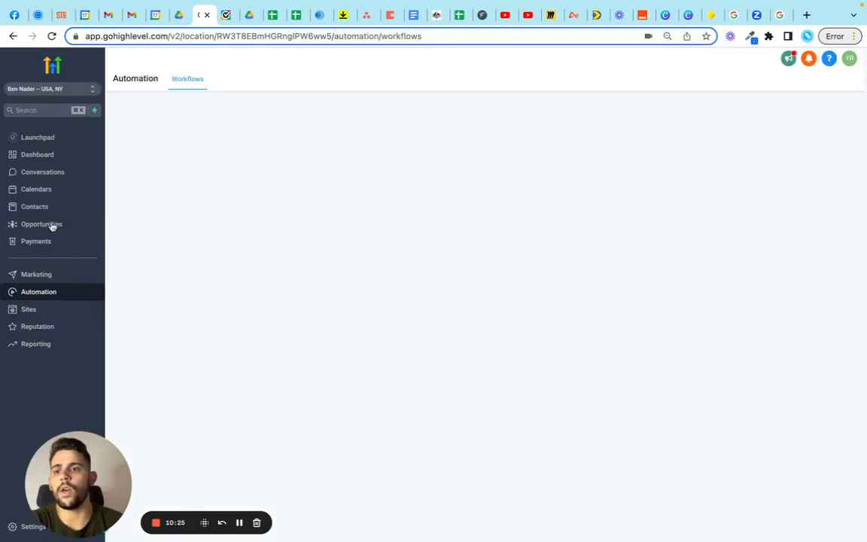
{"action": "left_click", "coordinate": [52, 225]}
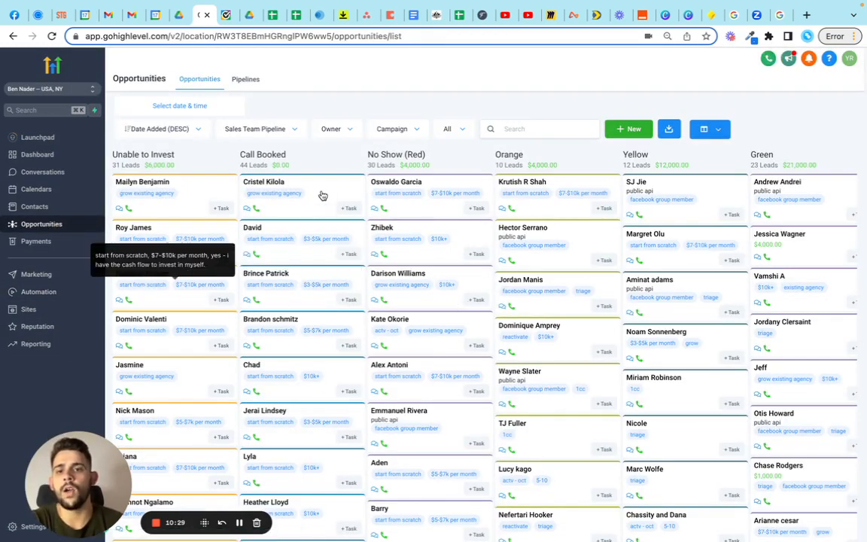
{"action": "scroll", "coordinate": [298, 435], "scroll_direction": "down", "scroll_amount": 10}
{"action": "scroll", "coordinate": [298, 434], "scroll_direction": "up", "scroll_amount": 10}
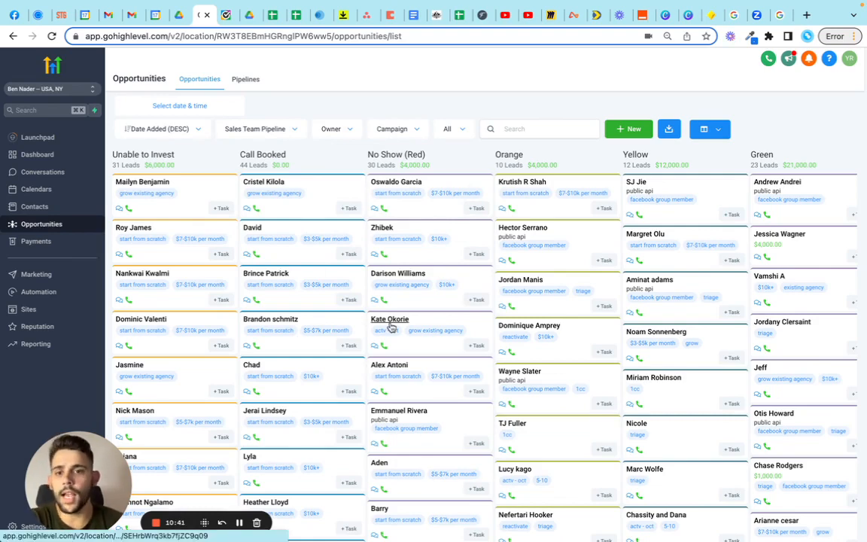
Step: Look through the Sales Team Pipeline stages from No Show (Red) across to Deposit/Invoice, Future Follow-Up and Texting, and return toward Call Booked
{"action": "scroll", "coordinate": [387, 325], "scroll_direction": "right", "scroll_amount": 4}
{"action": "scroll", "coordinate": [391, 328], "scroll_direction": "right", "scroll_amount": 2}
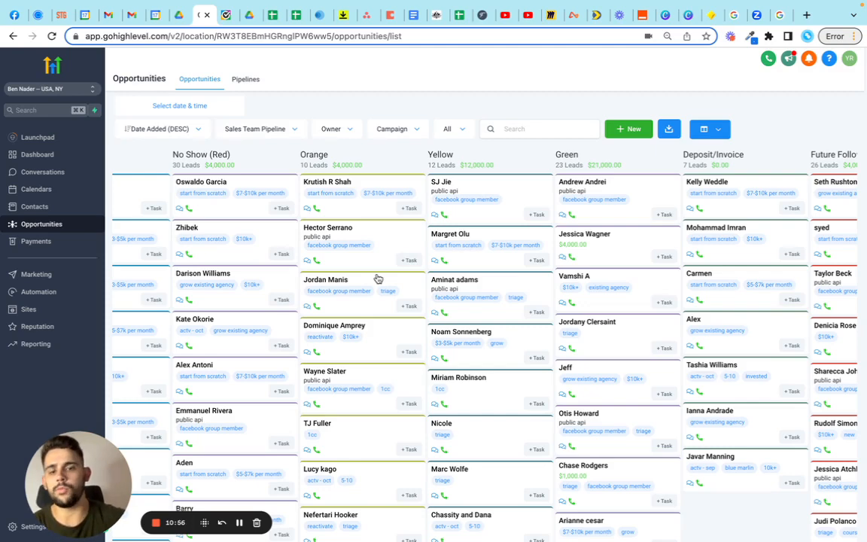
{"action": "scroll", "coordinate": [467, 279], "scroll_direction": "right", "scroll_amount": 5}
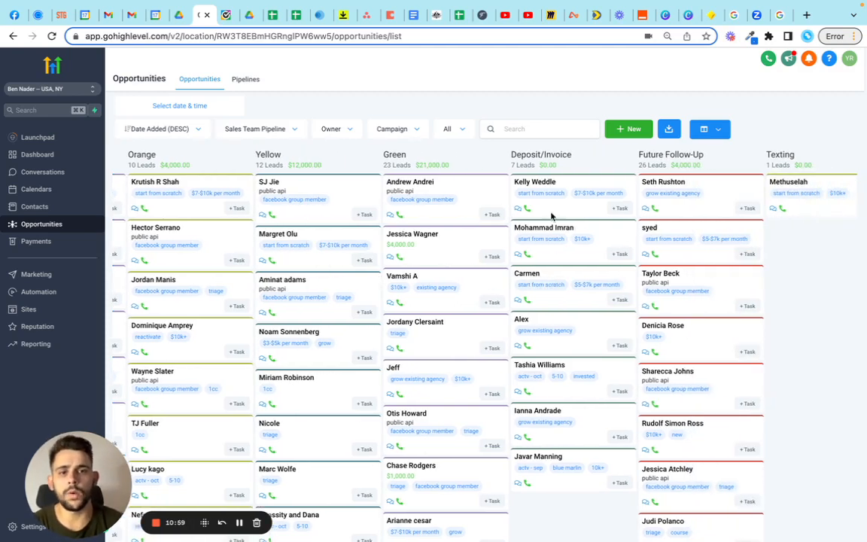
{"action": "left_click_drag", "start_coordinate": [512, 157], "coordinate": [593, 156]}
{"action": "left_click", "coordinate": [593, 156]}
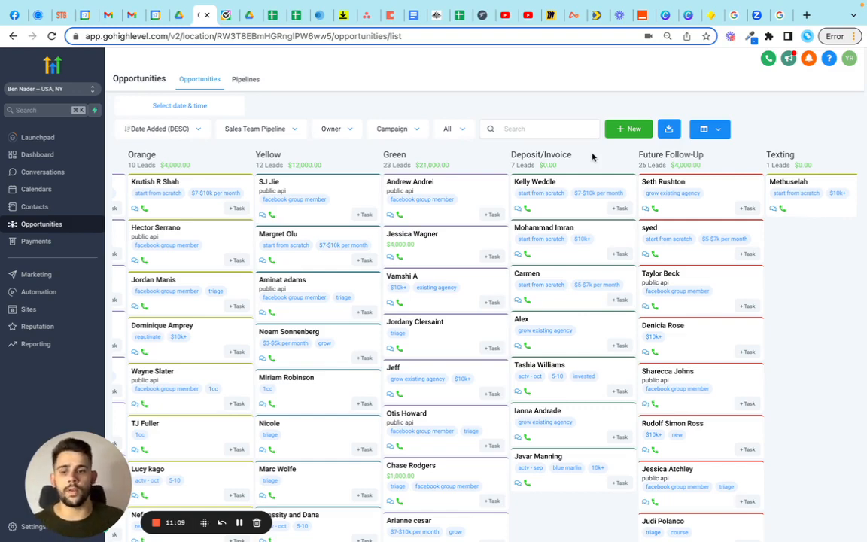
{"action": "scroll", "coordinate": [226, 283], "scroll_direction": "left", "scroll_amount": 4}
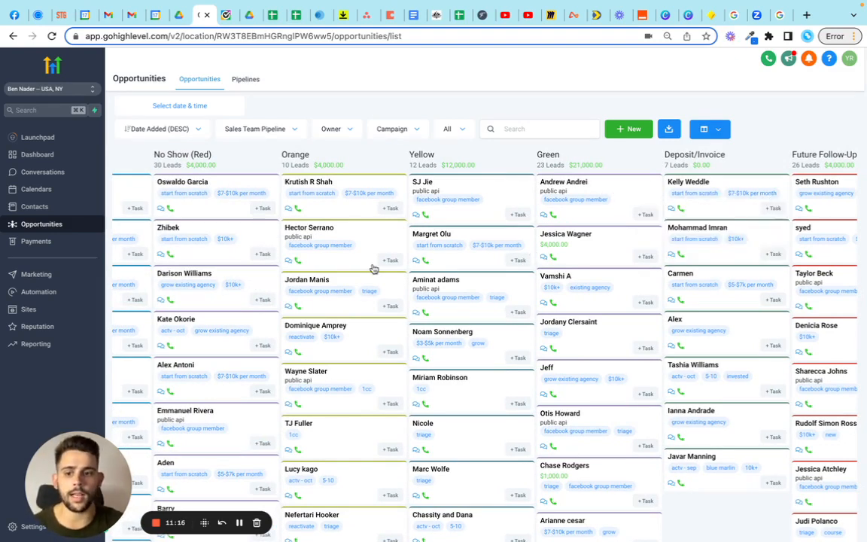
{"action": "scroll", "coordinate": [373, 268], "scroll_direction": "left", "scroll_amount": 4}
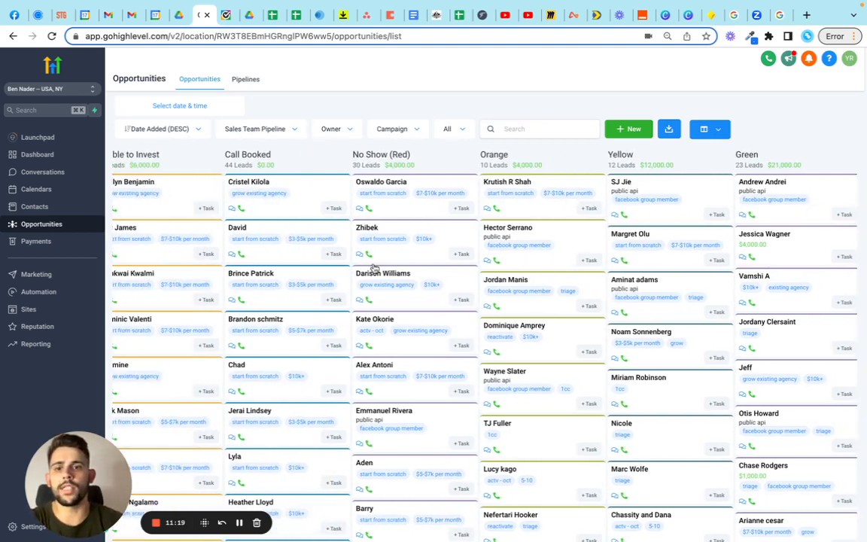